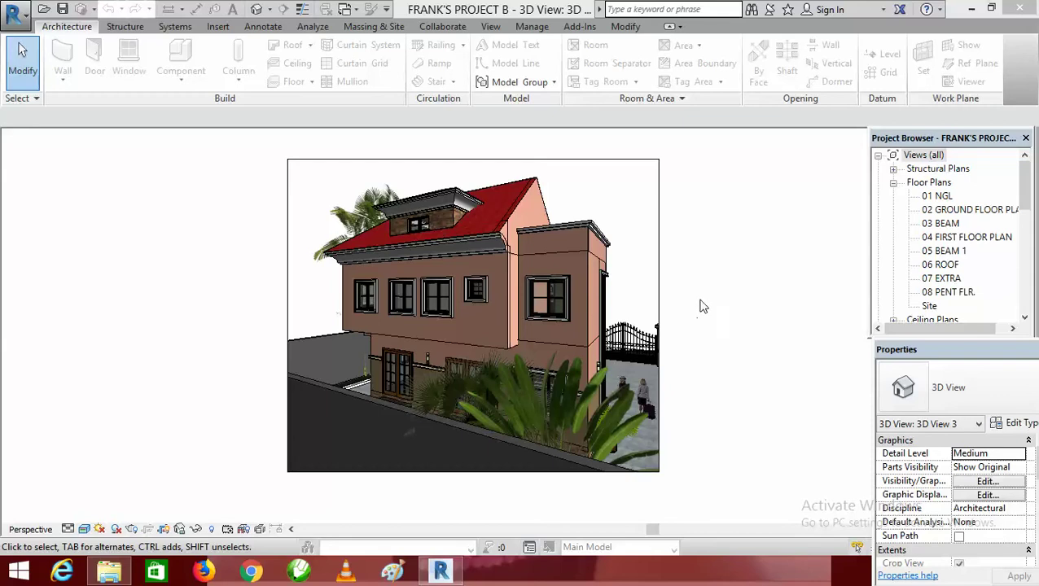
# Open the 02 GROUND FLOOR PLAN floor plan view.
pyautogui.doubleClick(977, 210)
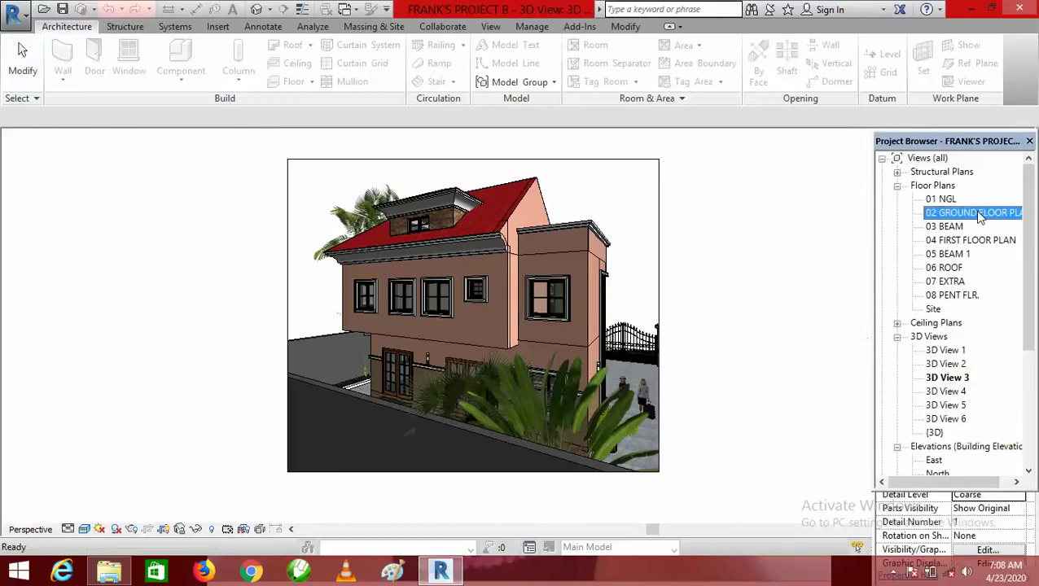
pyautogui.scroll(3, 741, 333)
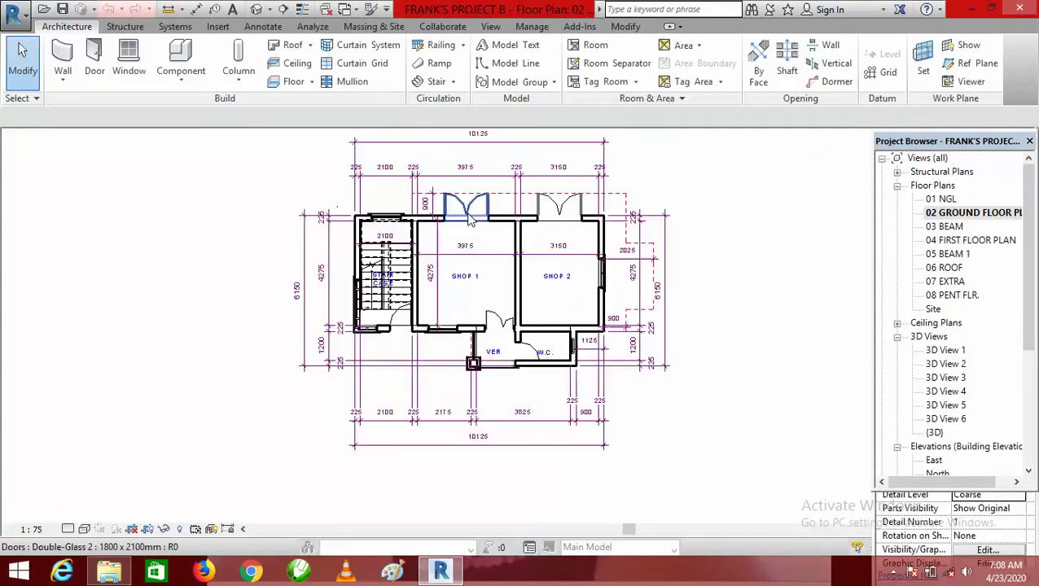
pyautogui.scroll(-1, 741, 334)
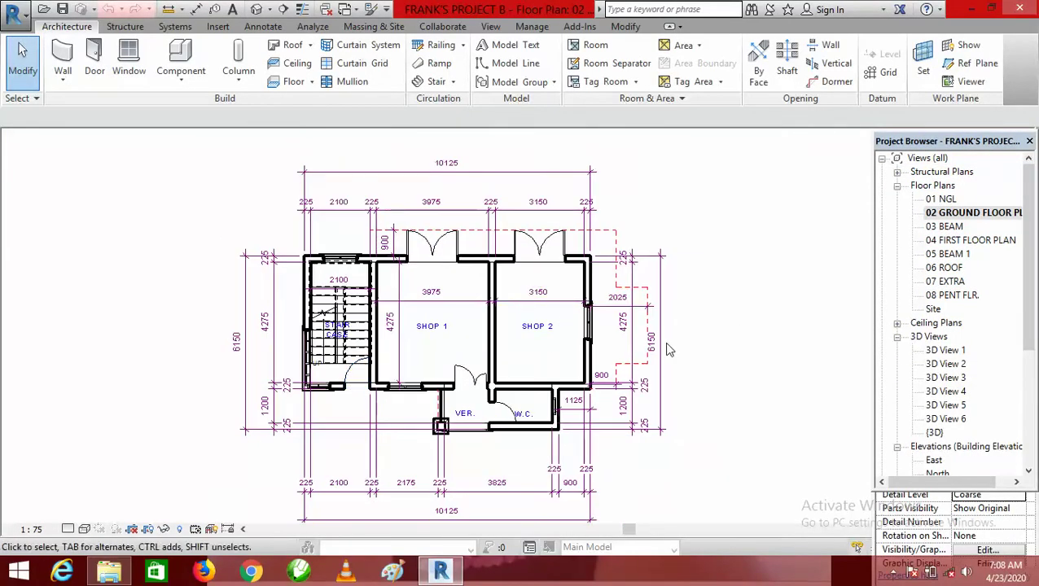
pyautogui.scroll(1, 514, 357)
pyautogui.scroll(1, 513, 359)
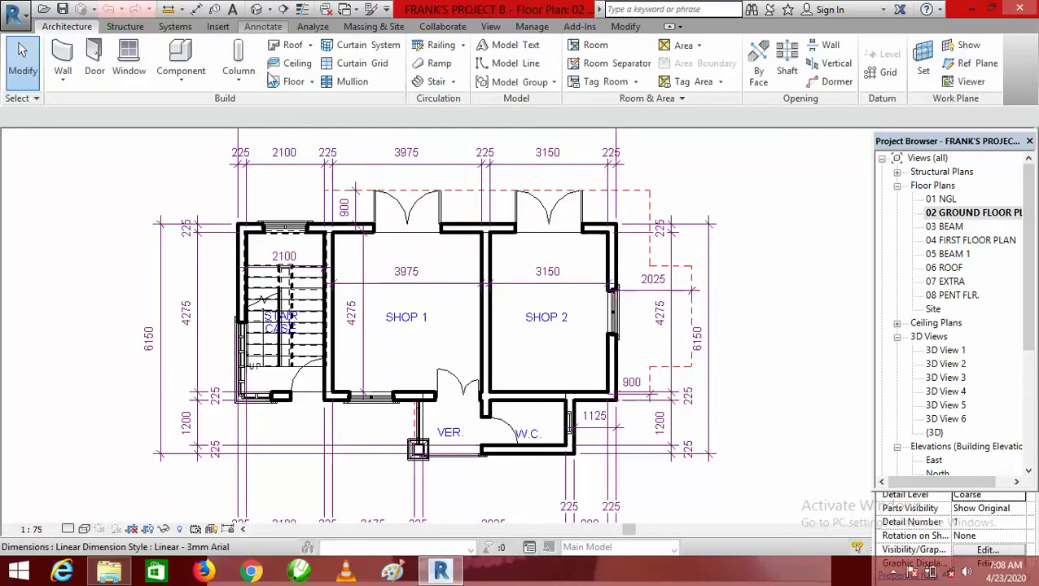
# Place a color fill legend in the empty area to the right of the ground floor plan.
pyautogui.click(262, 26)
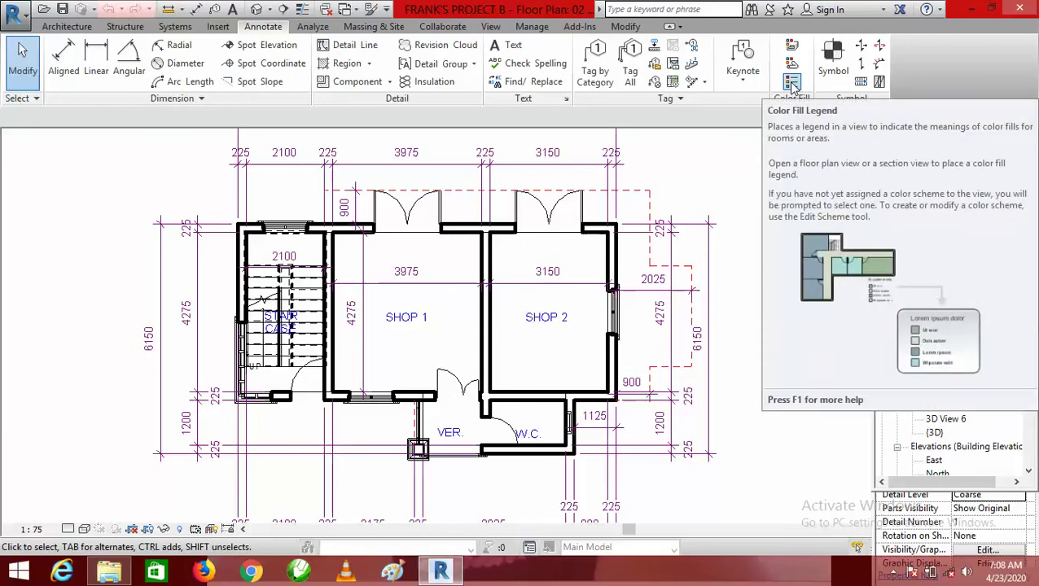
pyautogui.click(791, 82)
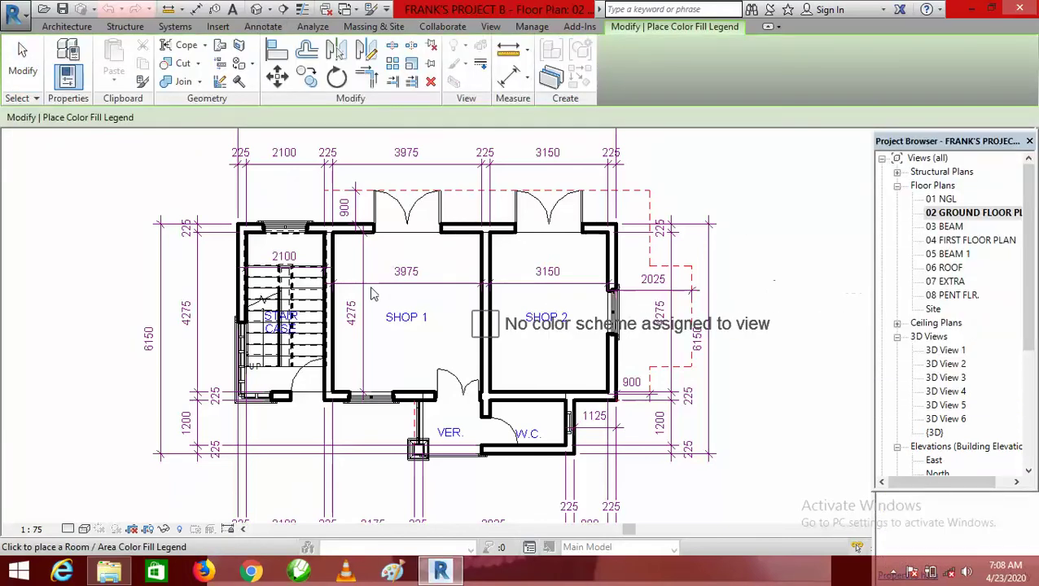
pyautogui.scroll(-2, 106, 302)
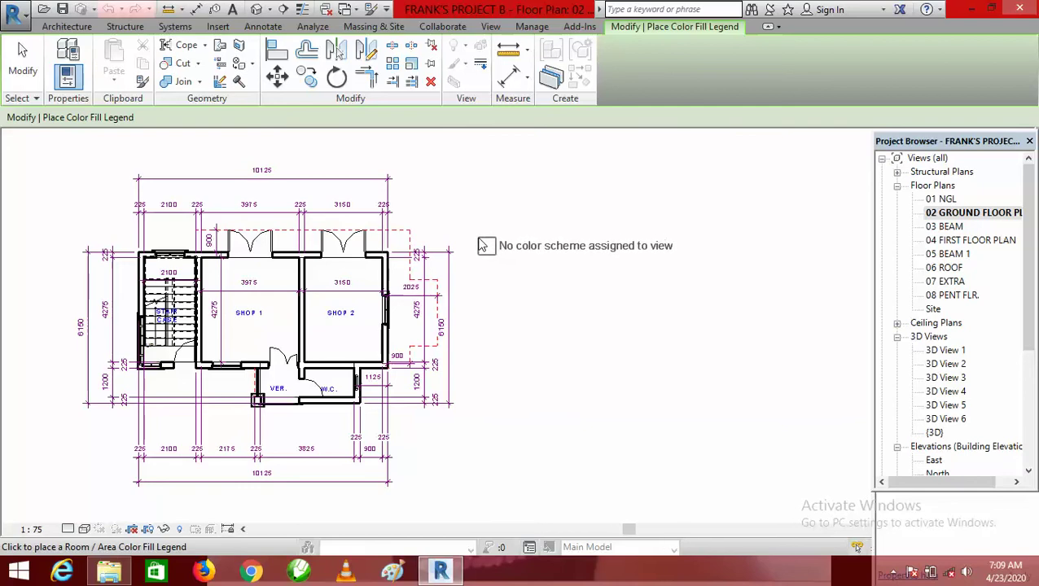
pyautogui.click(484, 246)
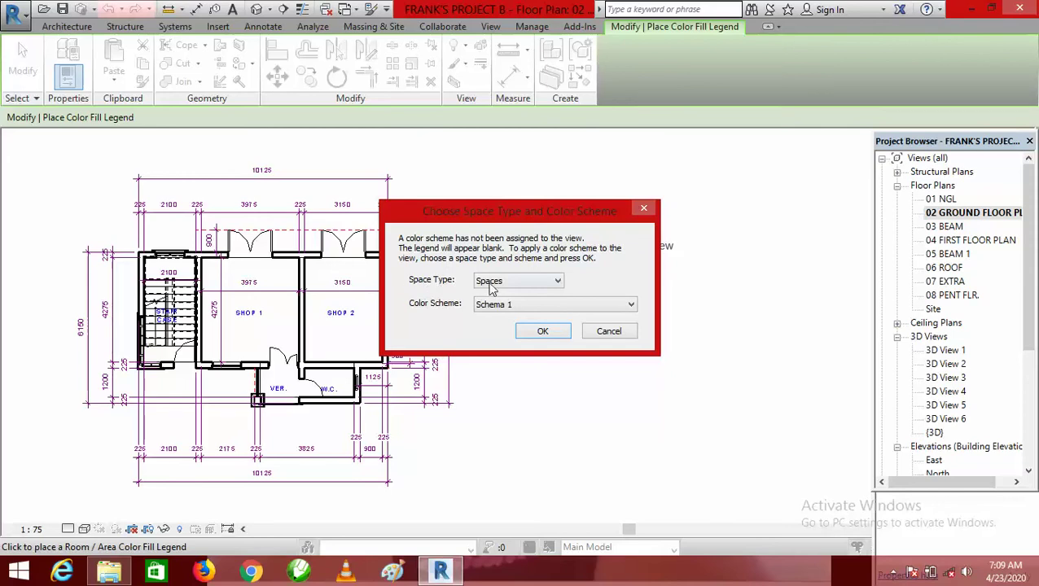
# Assign the Rooms space type and the Name color scheme to the view for the legend.
pyautogui.click(559, 282)
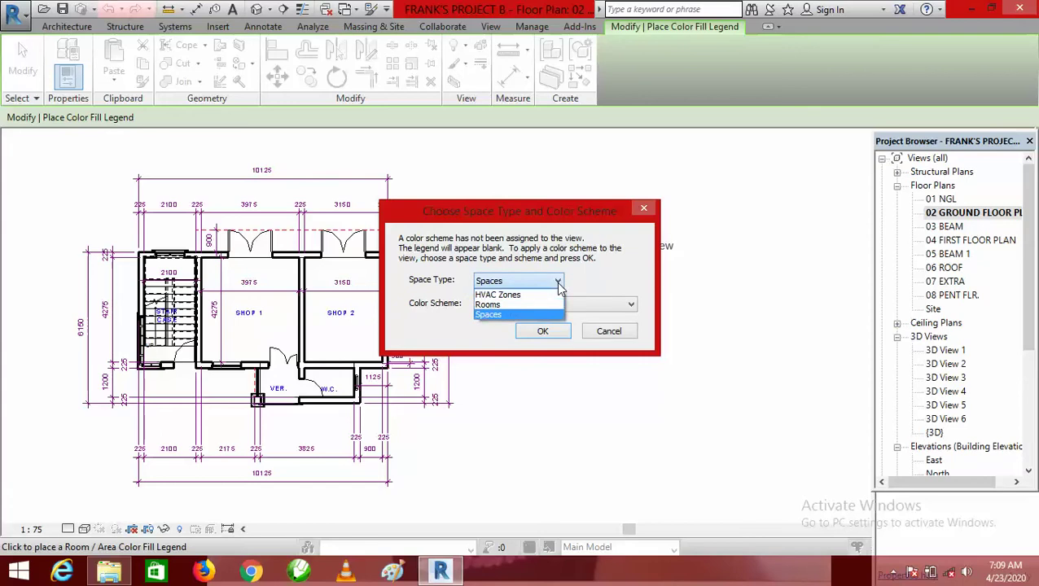
pyautogui.click(537, 305)
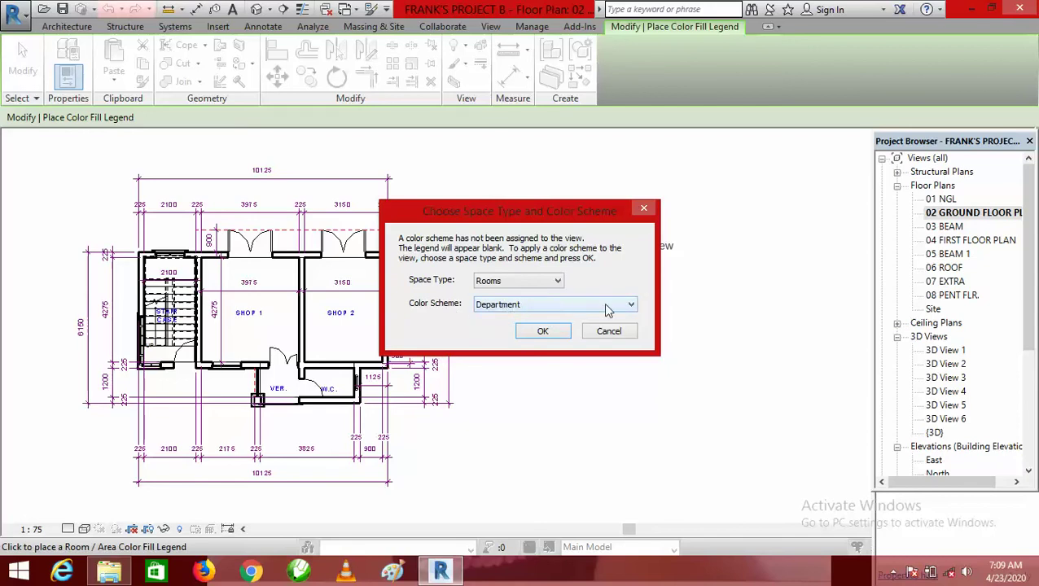
pyautogui.click(632, 304)
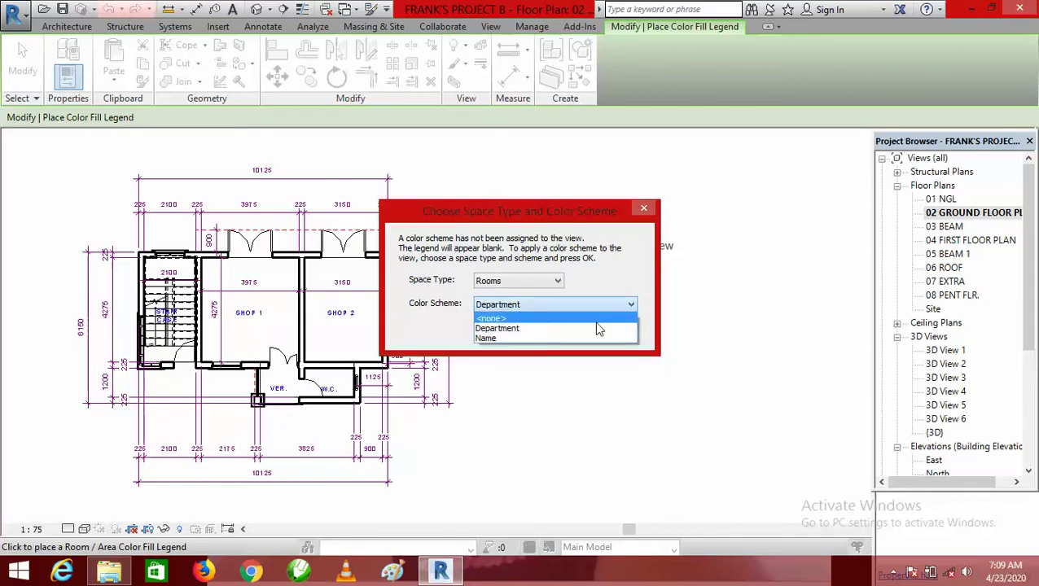
pyautogui.click(580, 339)
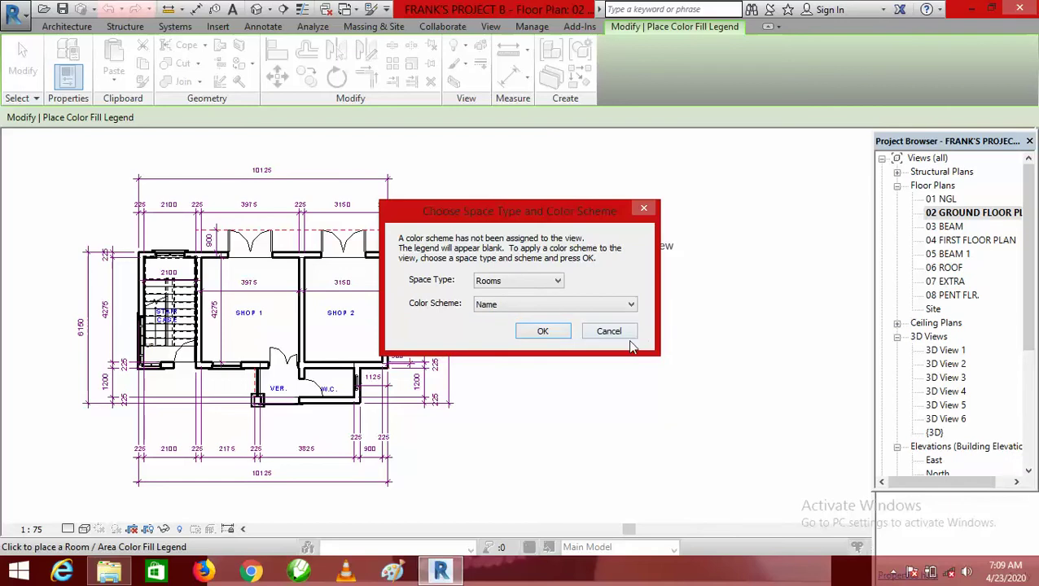
pyautogui.click(543, 332)
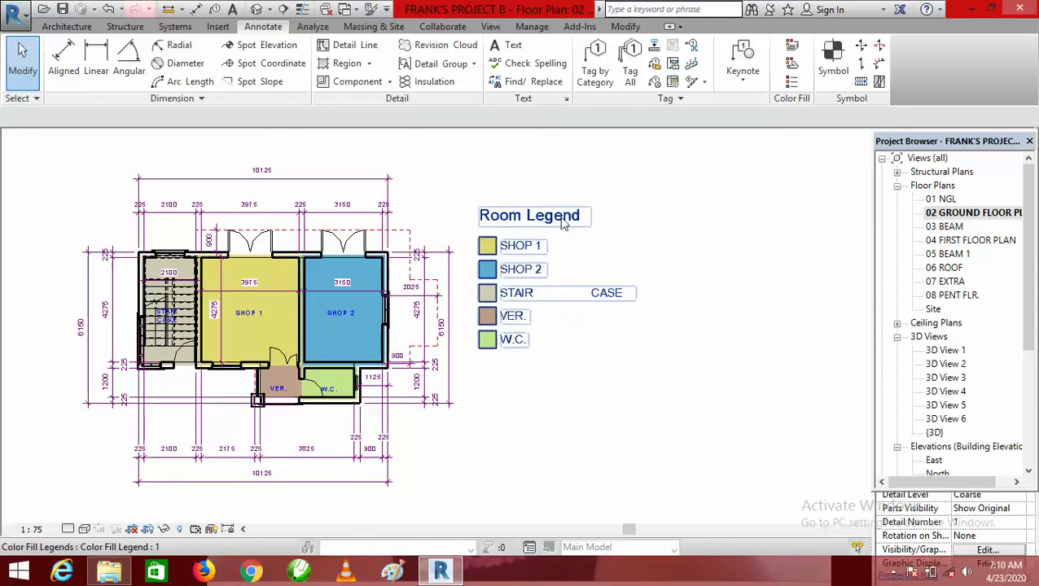
# Edit the room legend's color scheme and set the SHOP 1 color to orange, RGB 255-128-000.
pyautogui.click(525, 224)
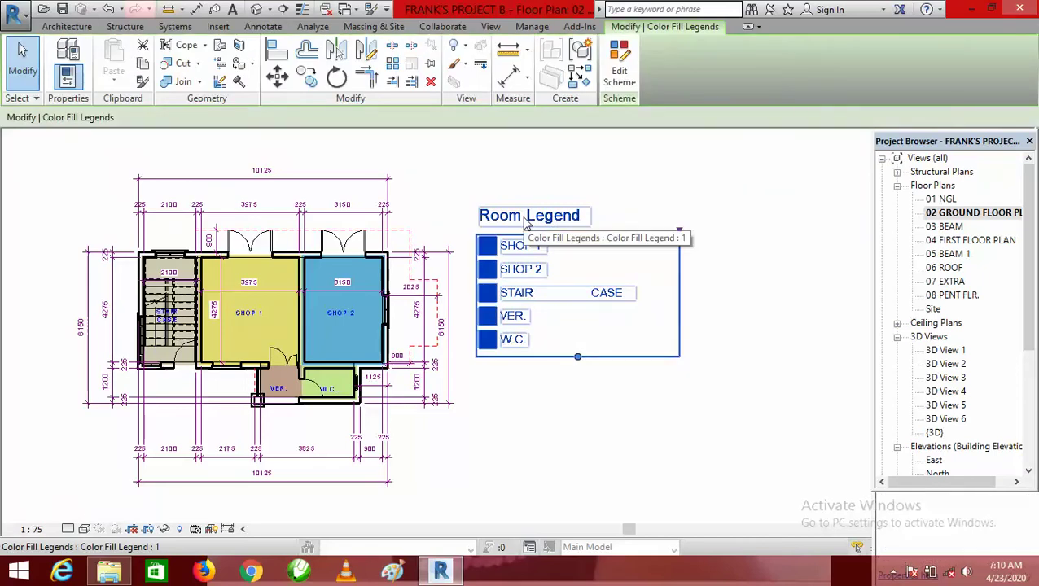
pyautogui.click(620, 72)
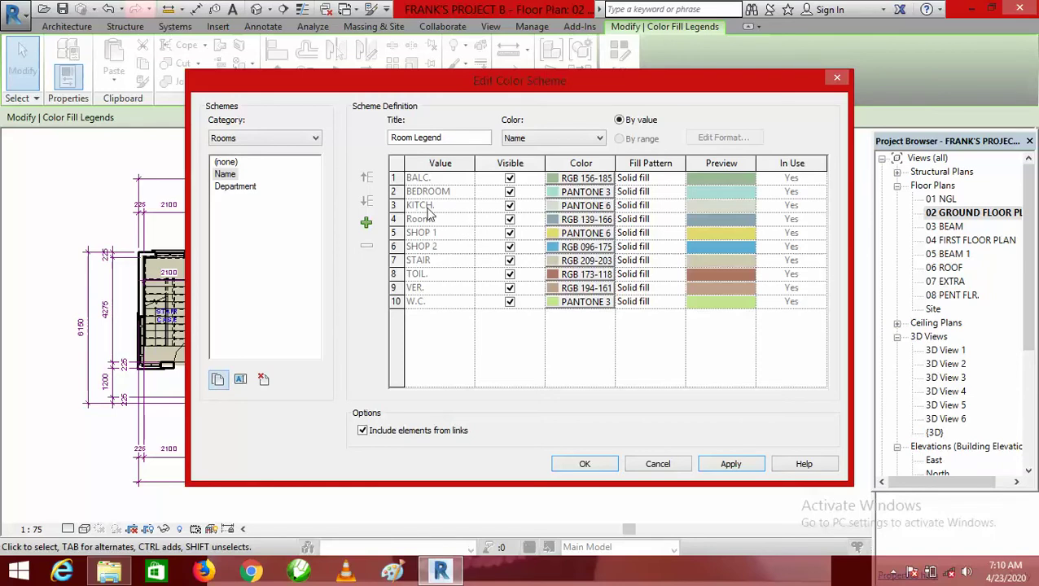
pyautogui.click(553, 232)
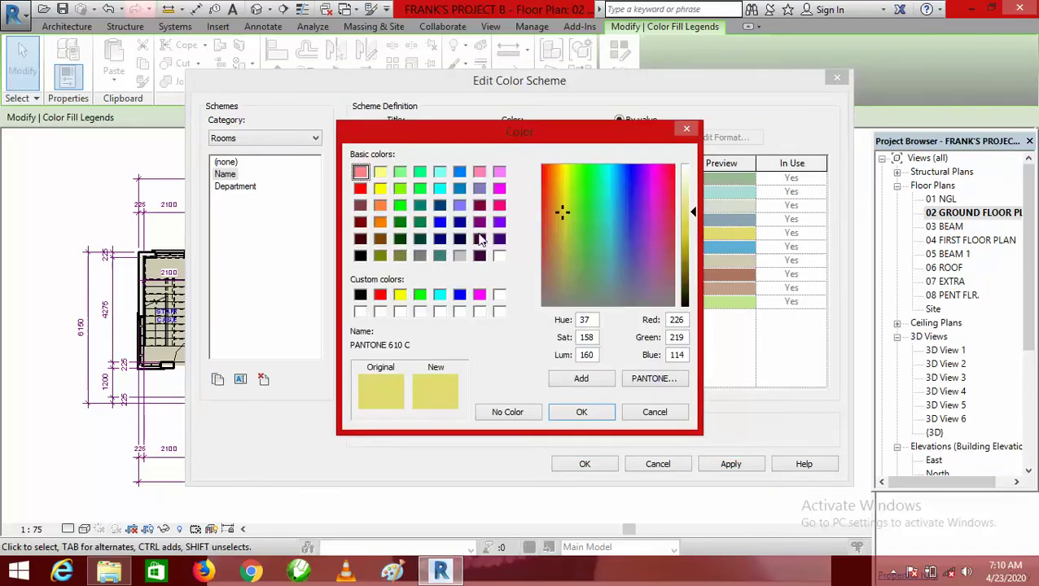
pyautogui.click(381, 222)
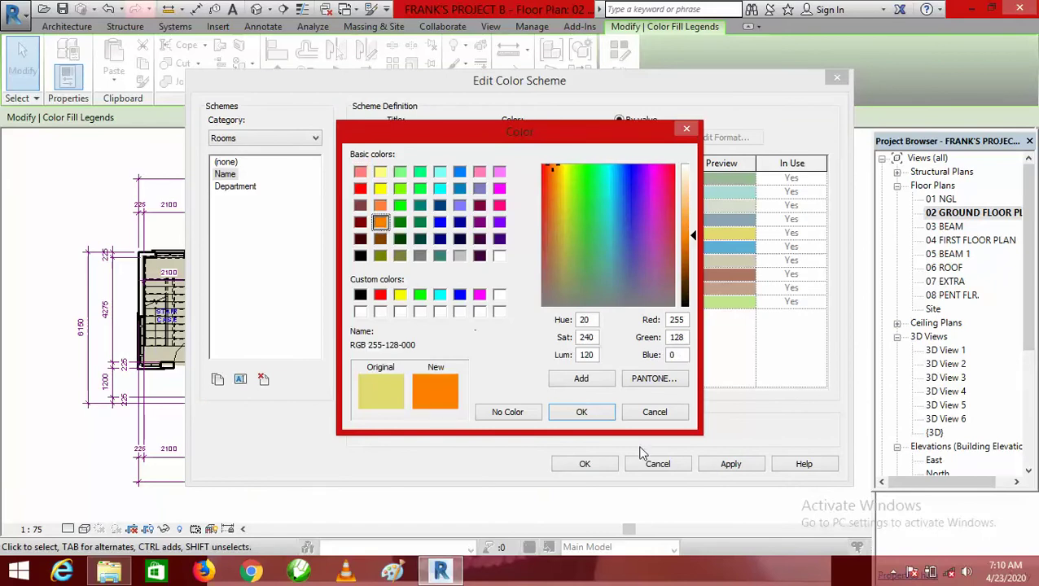
pyautogui.click(582, 413)
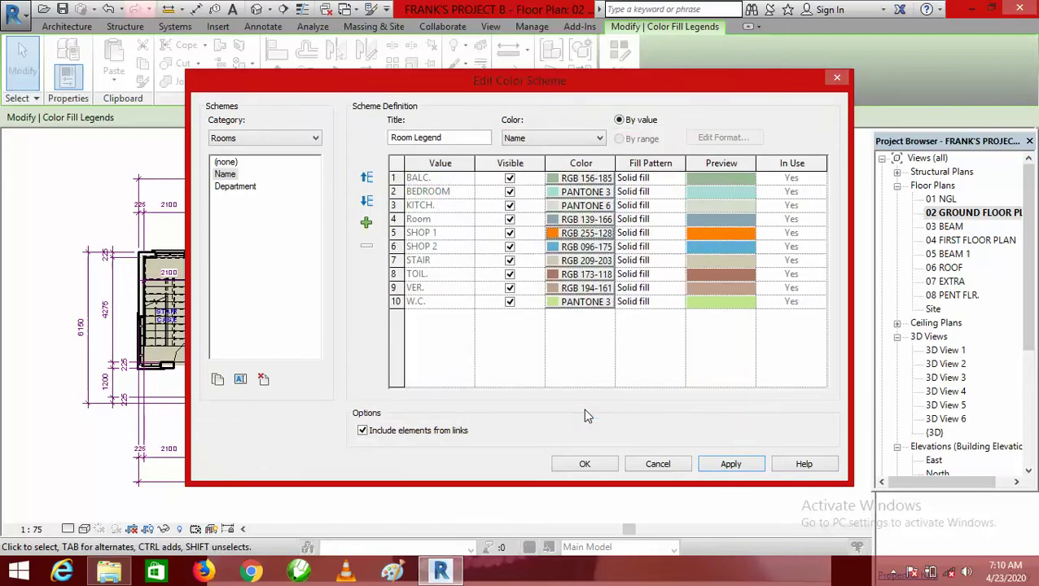
# Set the SHOP 2 color in the scheme to gray, RGB 128-128-128.
pyautogui.click(553, 248)
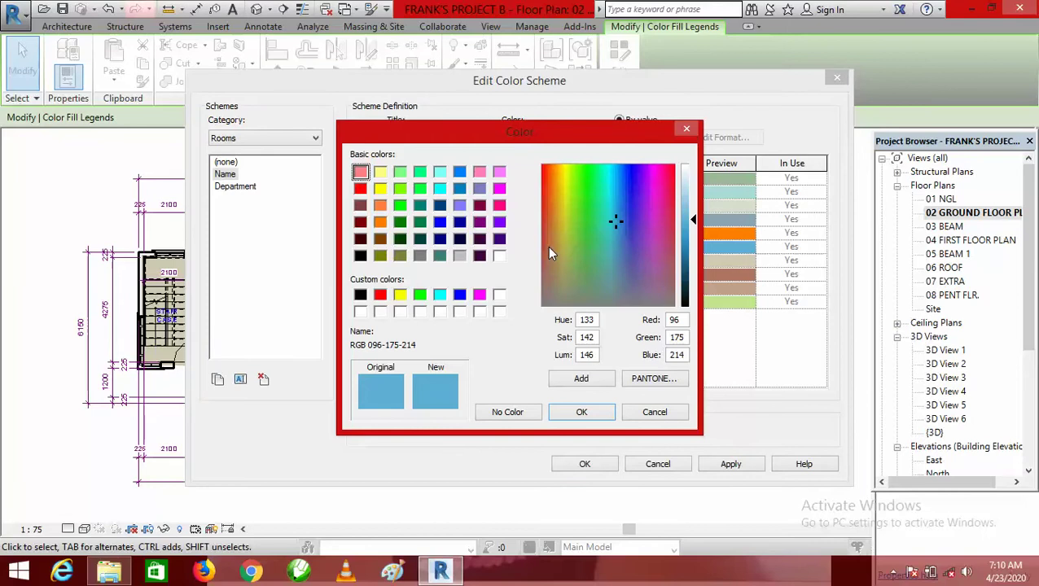
pyautogui.click(421, 258)
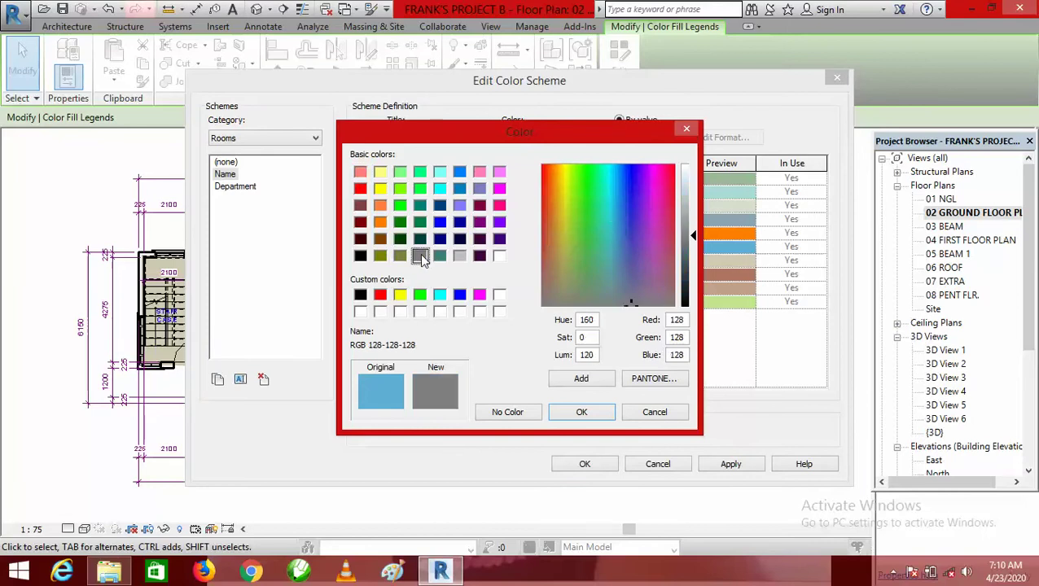
pyautogui.click(583, 414)
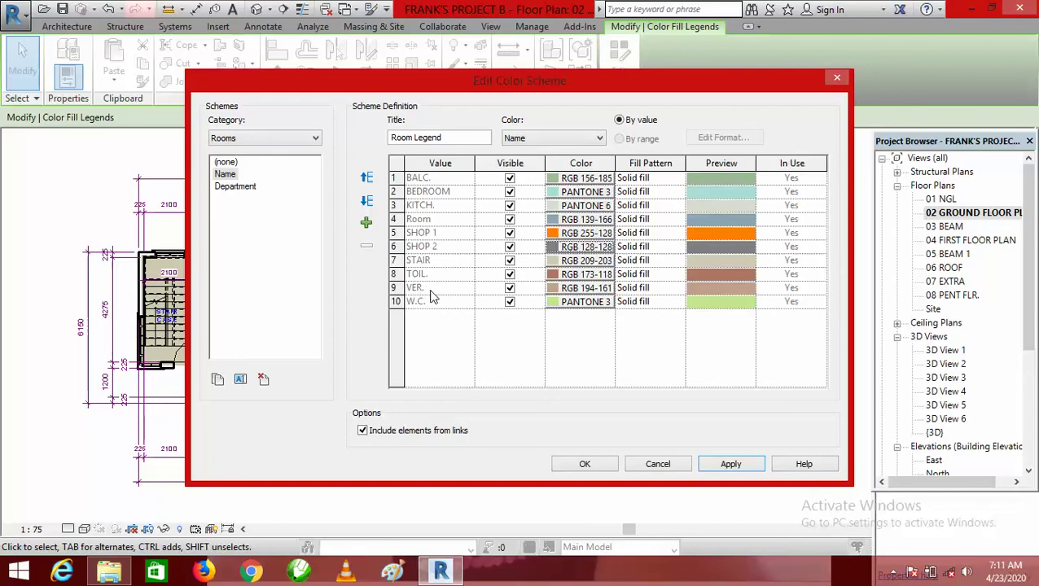
# Set the VER. color to light green, RGB 128-255-128, and apply the edited color scheme to the plan.
pyautogui.click(556, 293)
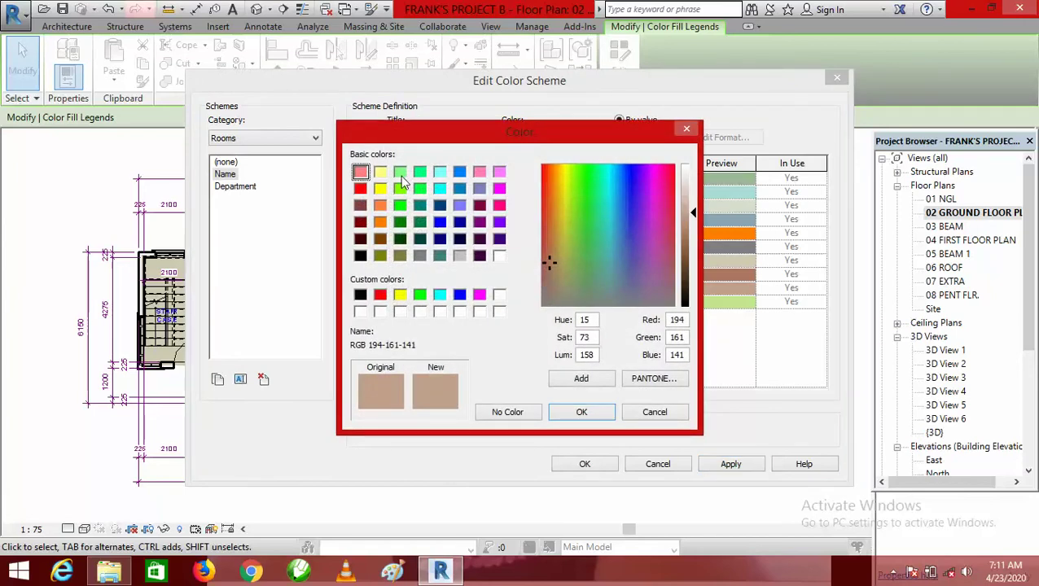
pyautogui.click(399, 173)
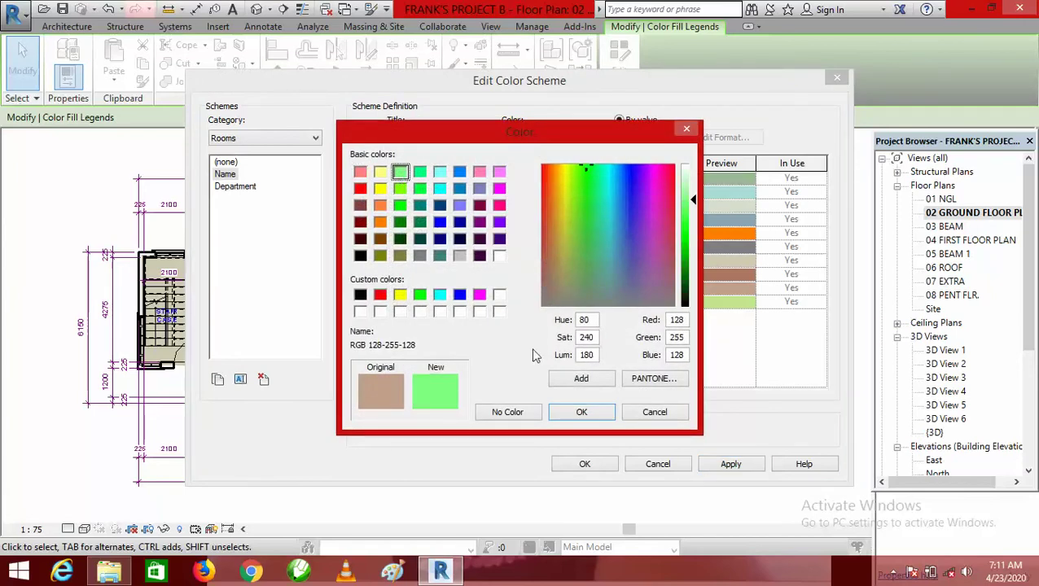
pyautogui.click(582, 413)
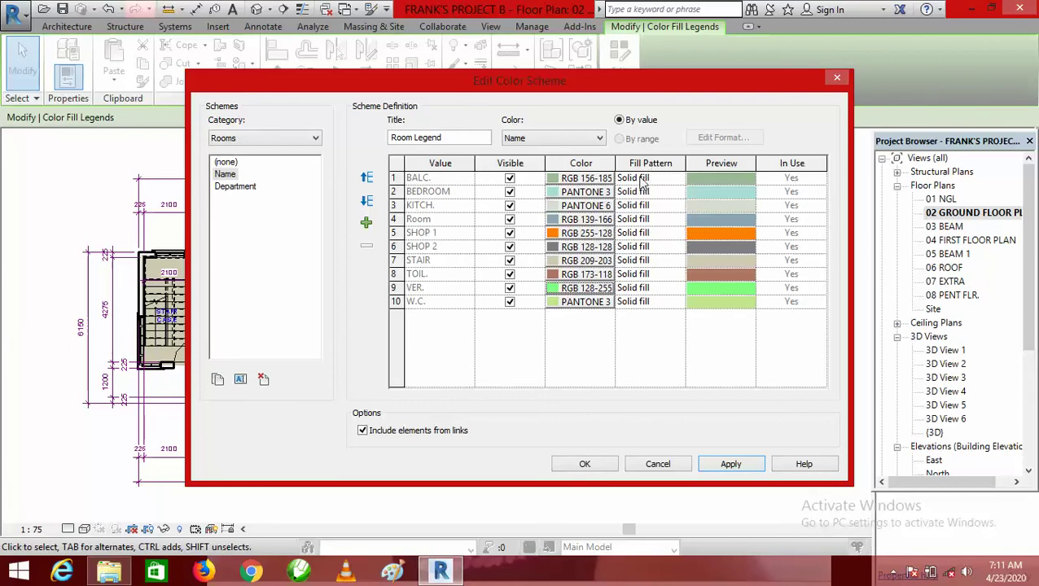
pyautogui.click(587, 461)
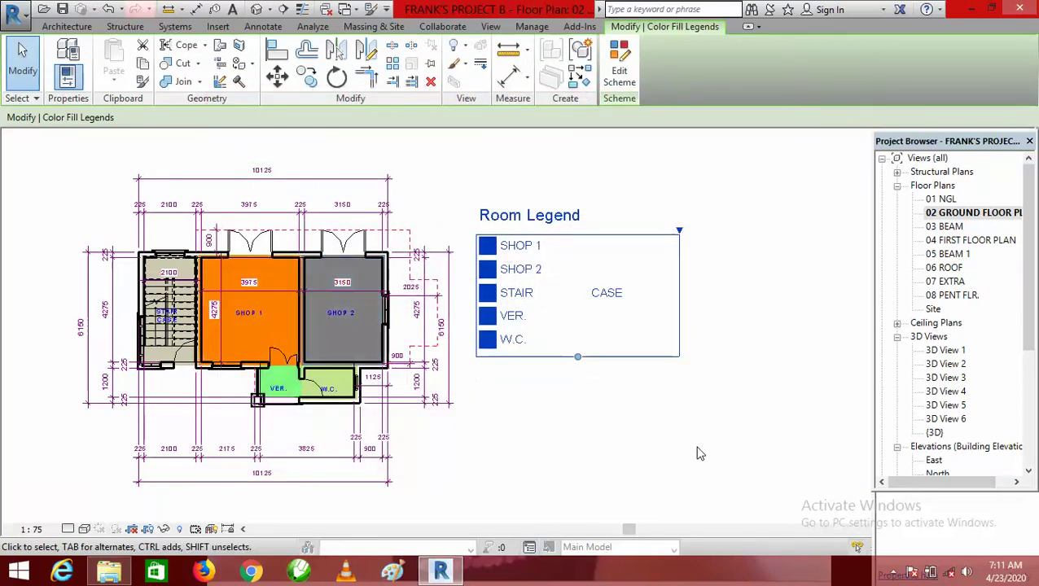
# Examine the recolored rooms on the ground floor plan, especially around the VER. and W.C. areas.
pyautogui.scroll(2, 254, 346)
pyautogui.scroll(-2, 257, 355)
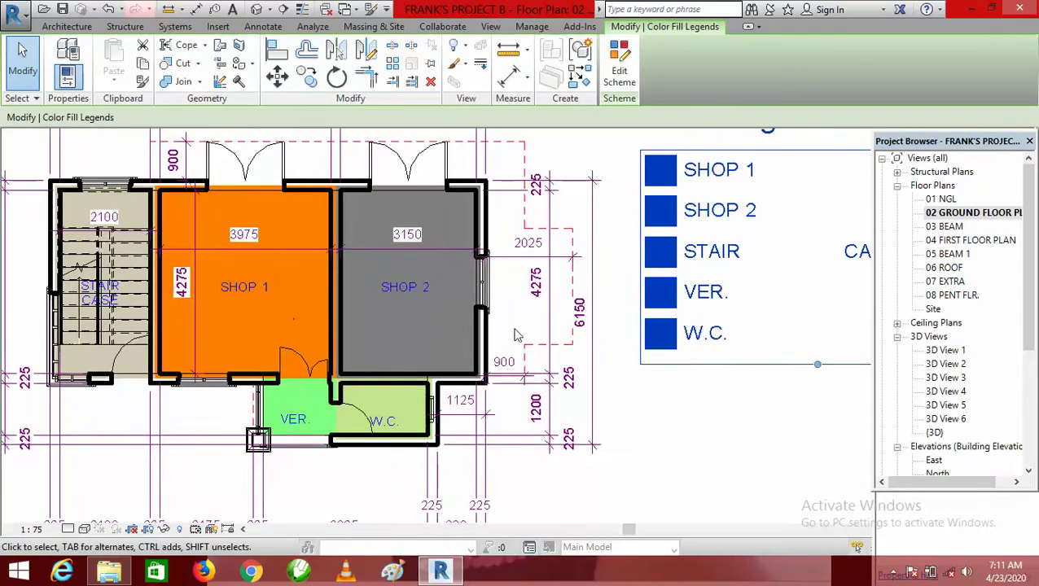
pyautogui.scroll(4, 268, 308)
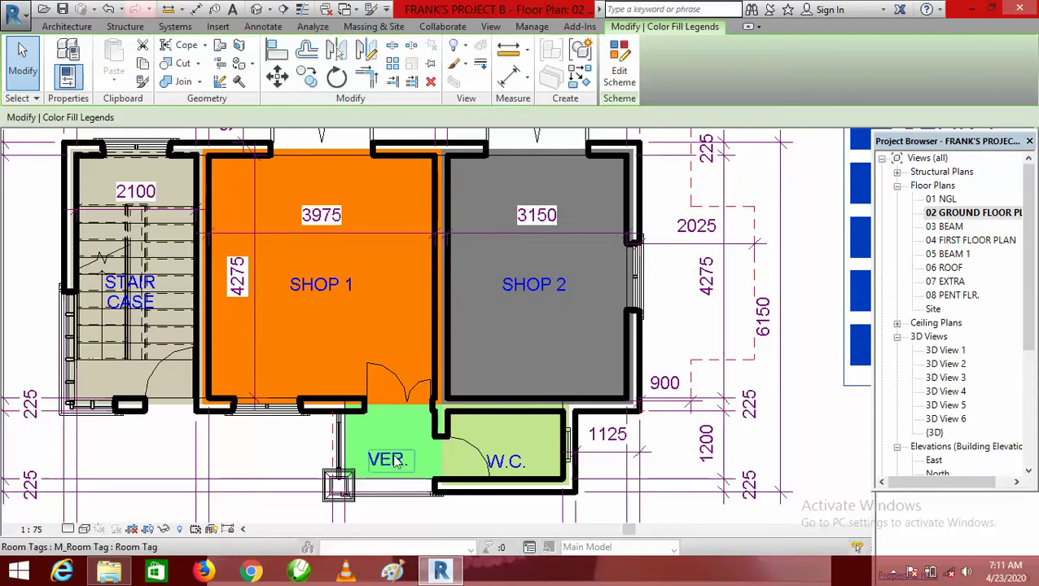
pyautogui.scroll(-1, 416, 458)
pyautogui.scroll(-1, 341, 323)
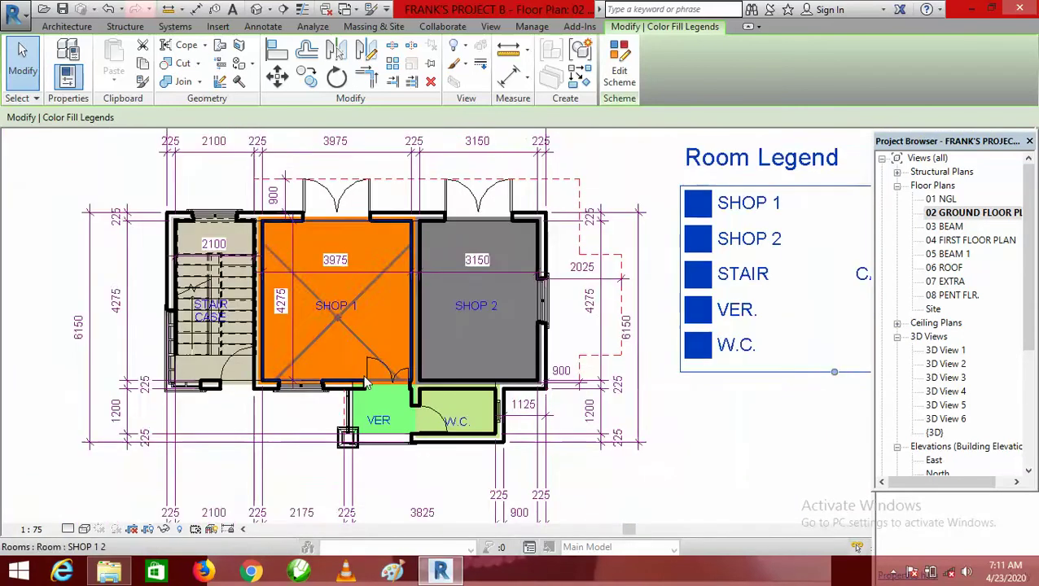
pyautogui.scroll(3, 379, 397)
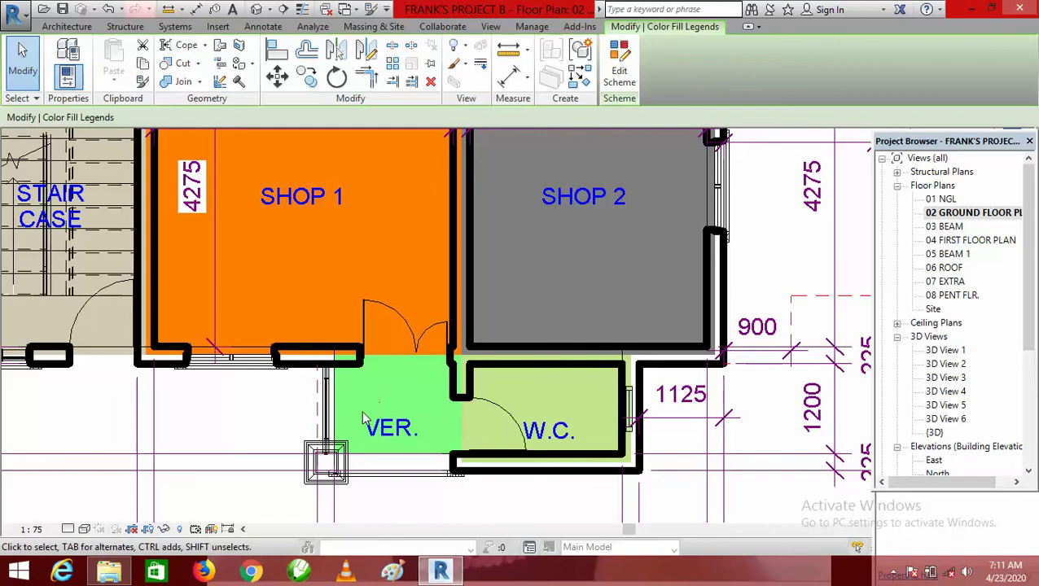
pyautogui.scroll(-5, 395, 400)
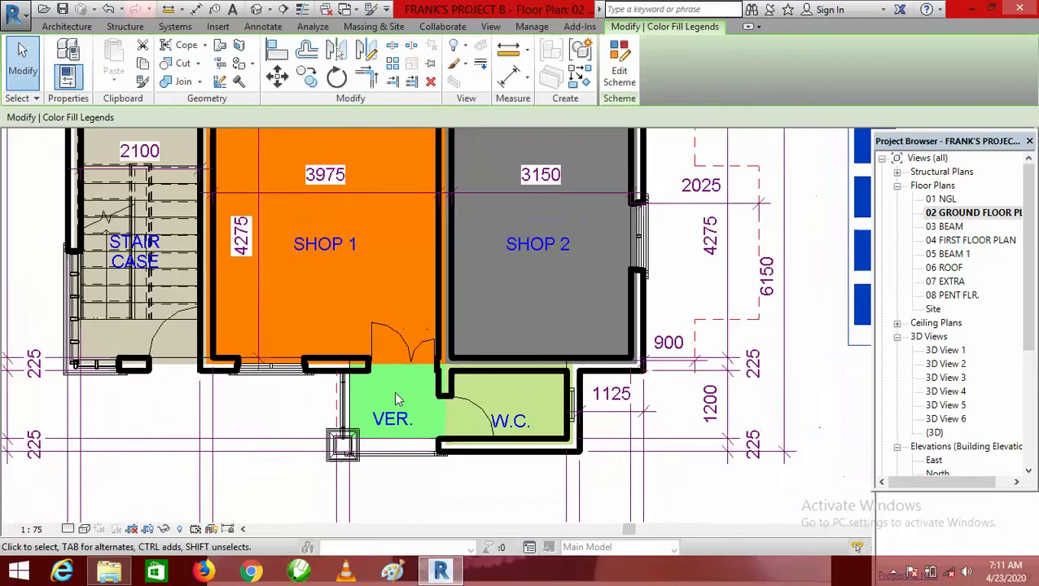
pyautogui.scroll(-2, 380, 377)
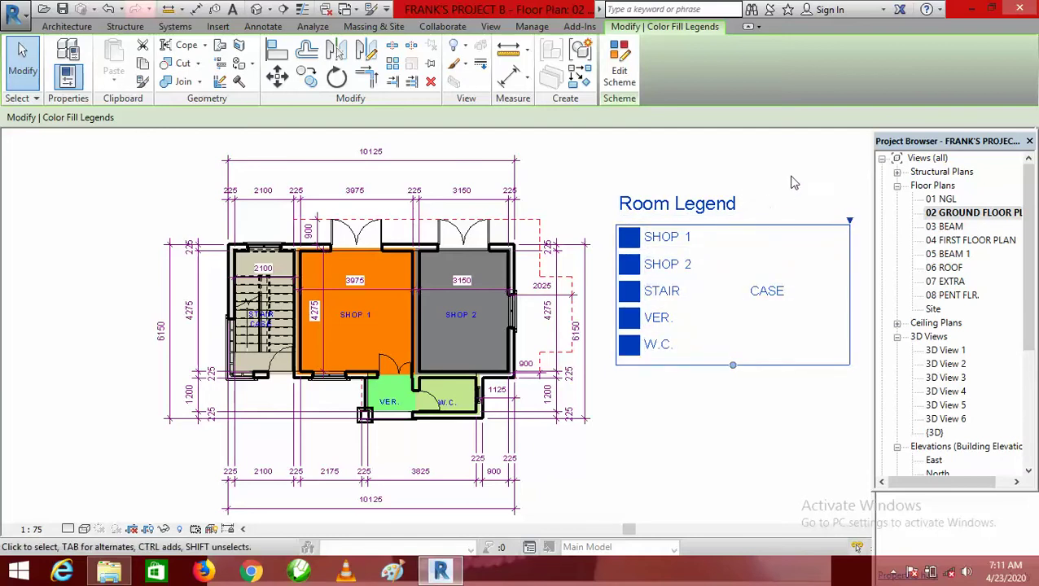
# Edit the room legend's color scheme, set the VER. fill pattern to Diagonal crosshatch 1.5mm, and apply it to the plan.
pyautogui.click(789, 181)
pyautogui.click(716, 205)
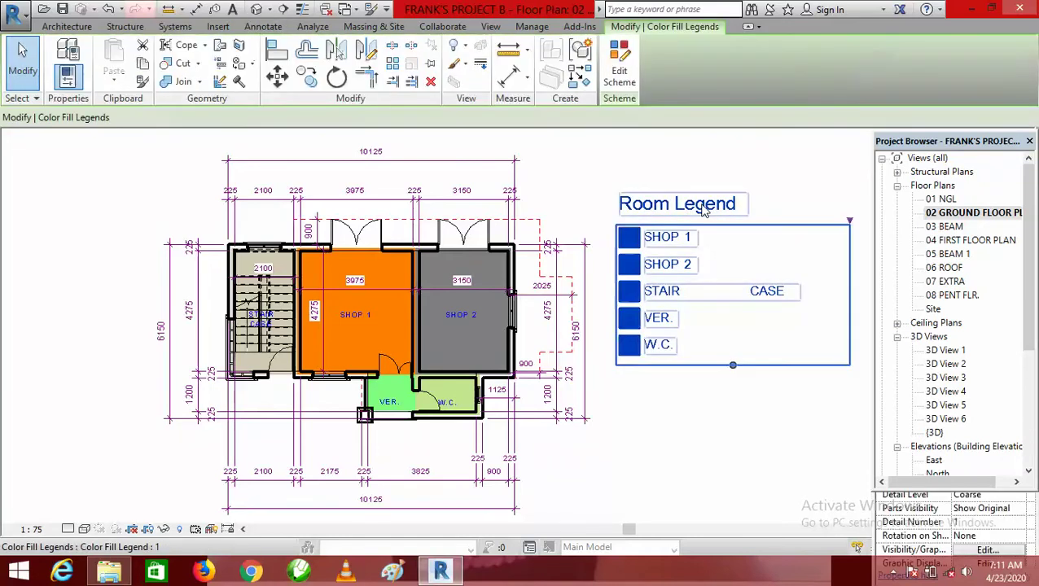
pyautogui.click(618, 71)
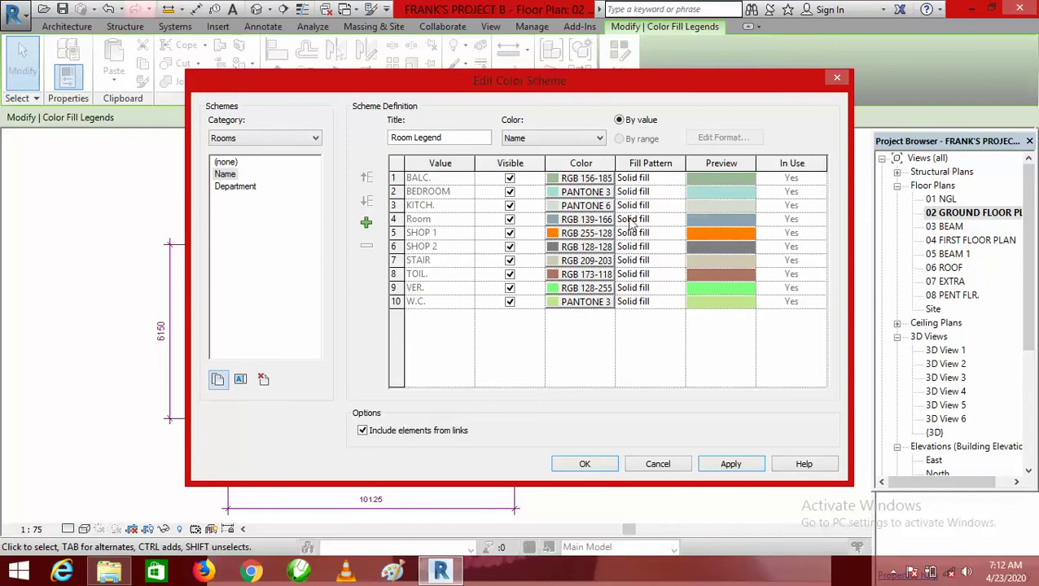
pyautogui.click(656, 289)
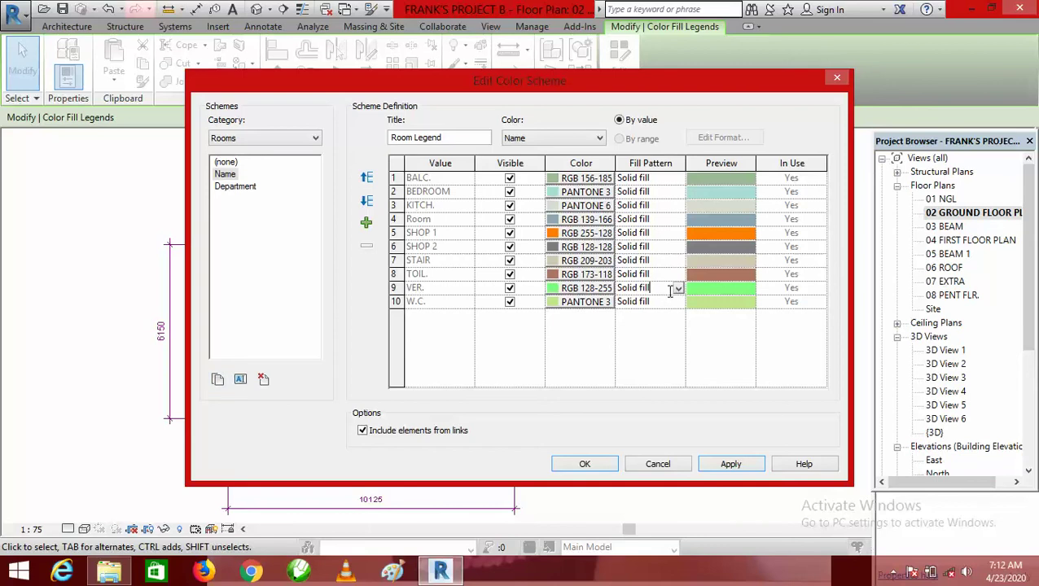
pyautogui.click(678, 289)
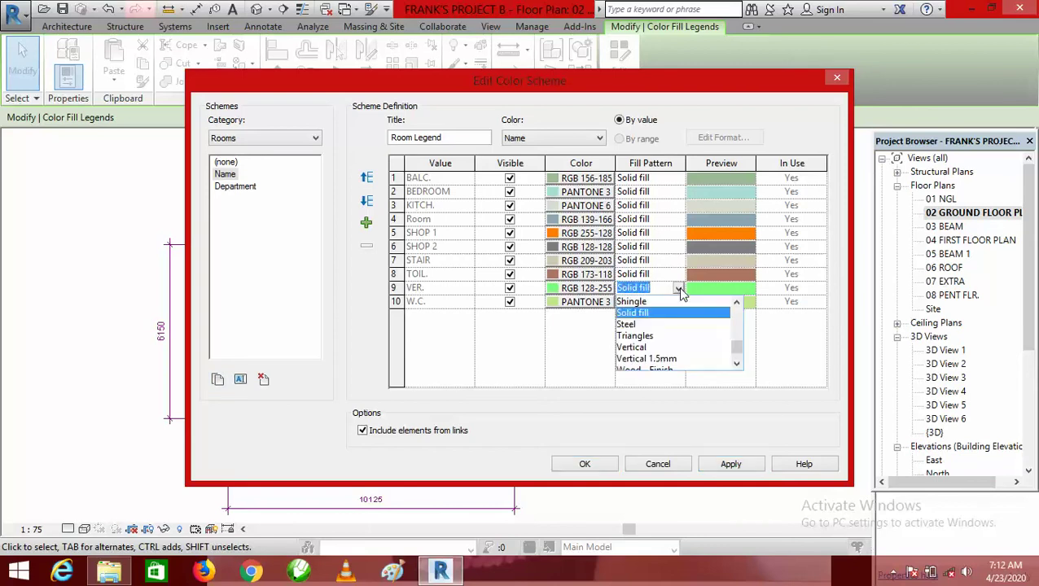
pyautogui.click(736, 305)
pyautogui.click(736, 304)
pyautogui.click(737, 304)
pyautogui.click(736, 305)
pyautogui.click(737, 304)
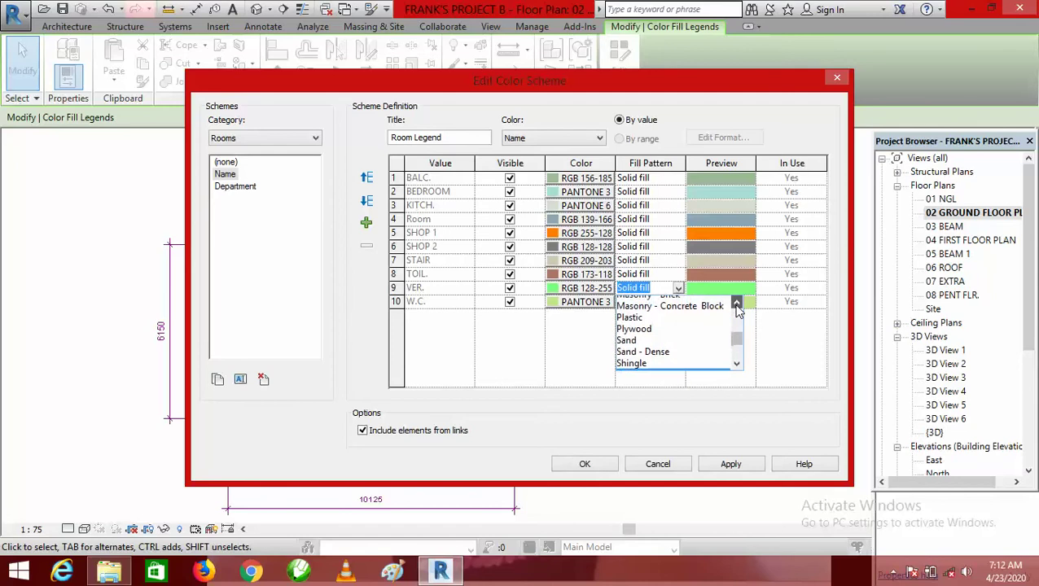
pyautogui.click(736, 304)
pyautogui.click(736, 305)
pyautogui.click(736, 305)
pyautogui.click(736, 304)
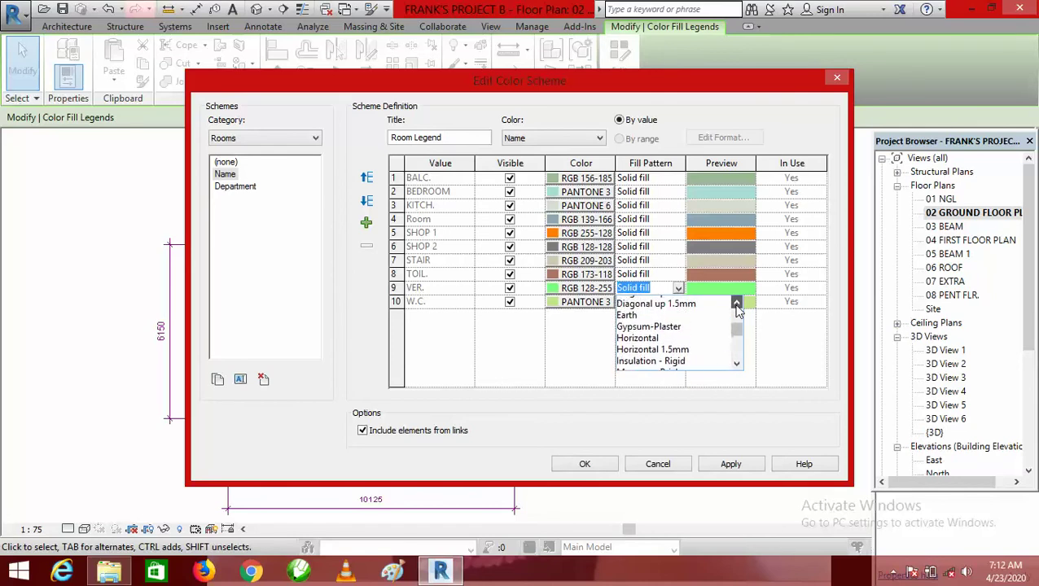
pyautogui.click(736, 304)
pyautogui.click(736, 304)
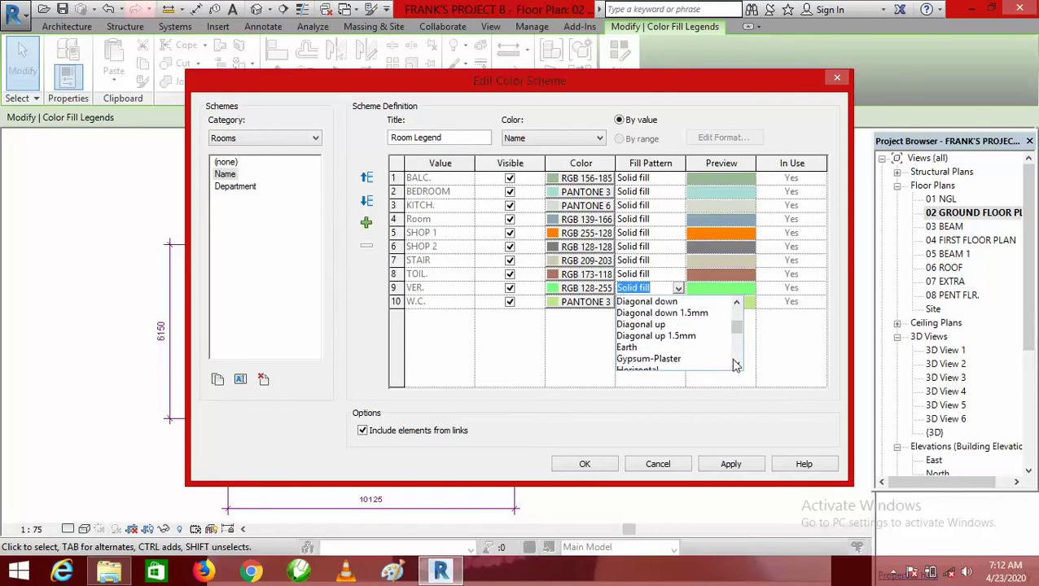
pyautogui.click(736, 304)
pyautogui.click(736, 304)
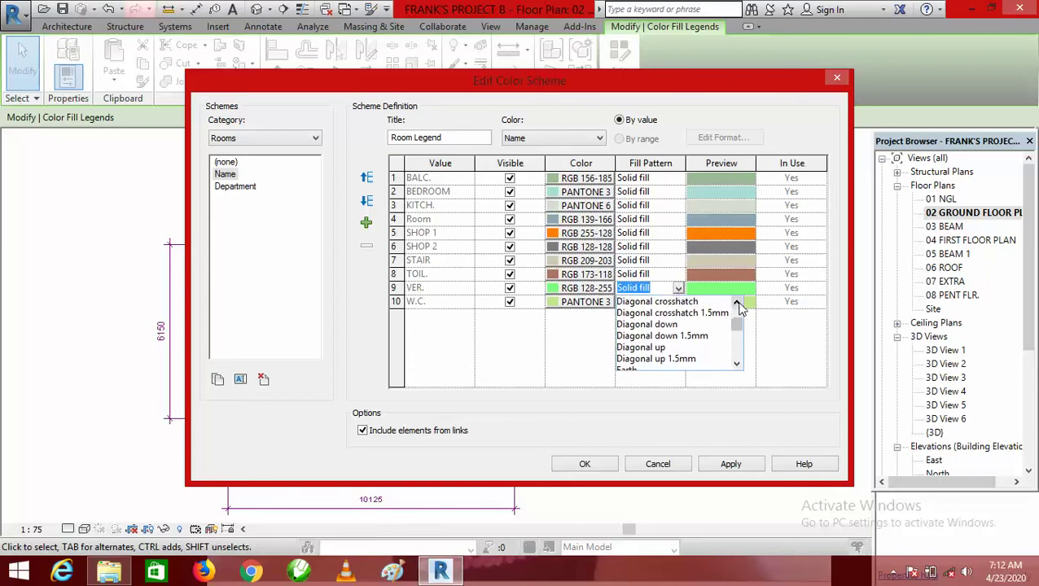
pyautogui.click(695, 315)
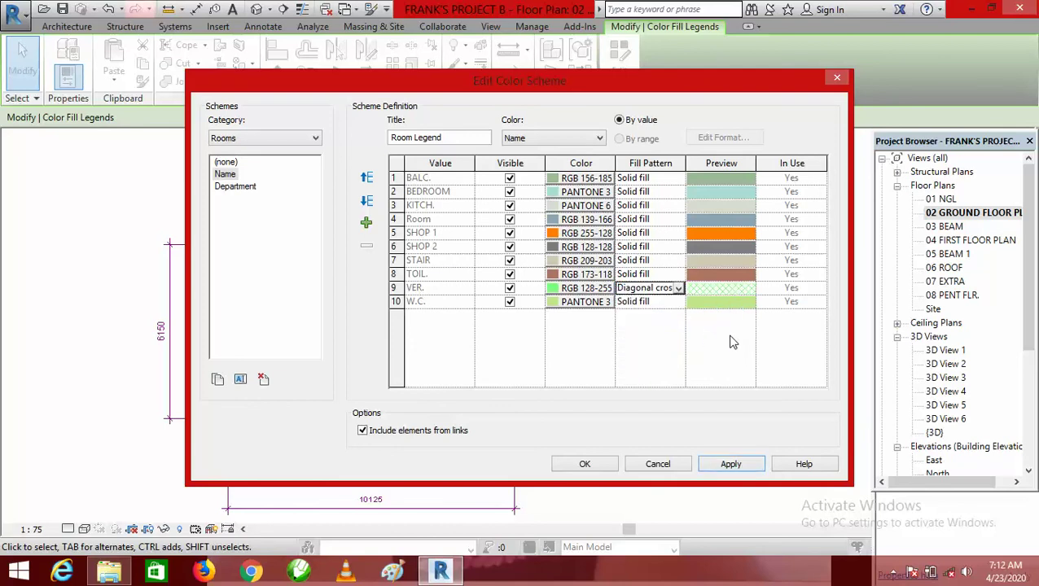
pyautogui.click(588, 464)
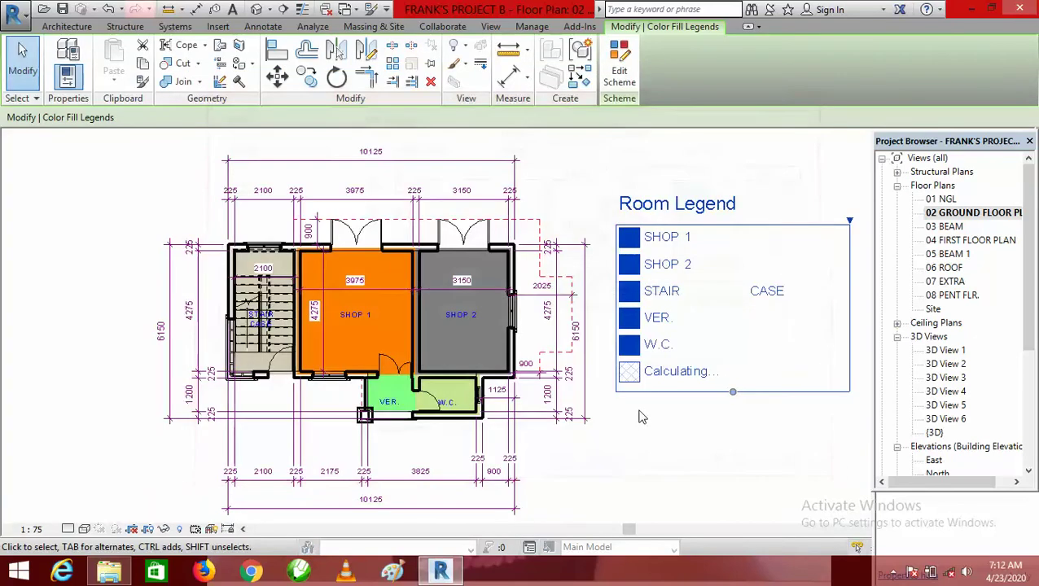
pyautogui.scroll(5, 383, 412)
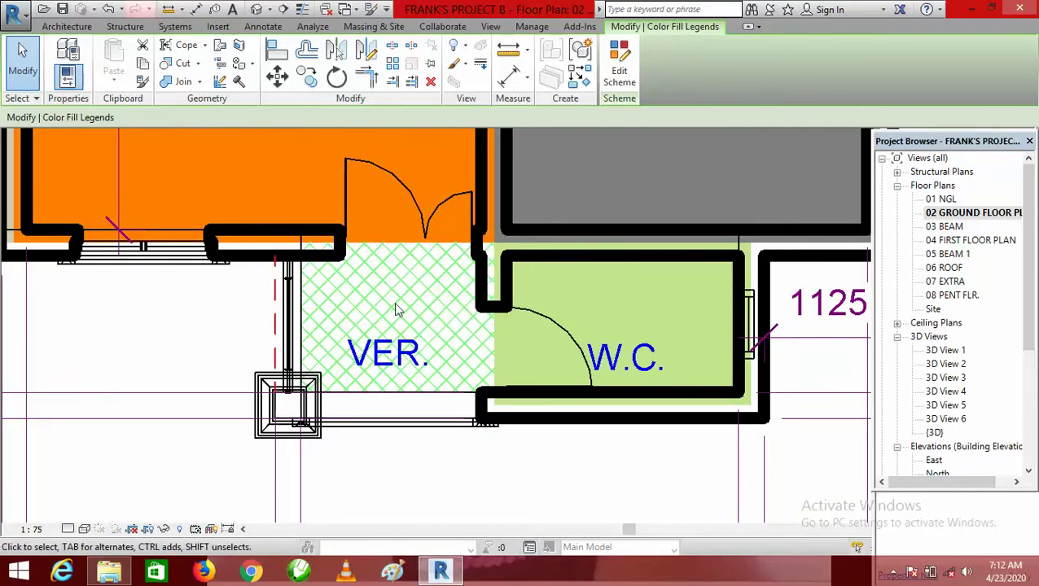
pyautogui.scroll(-5, 397, 310)
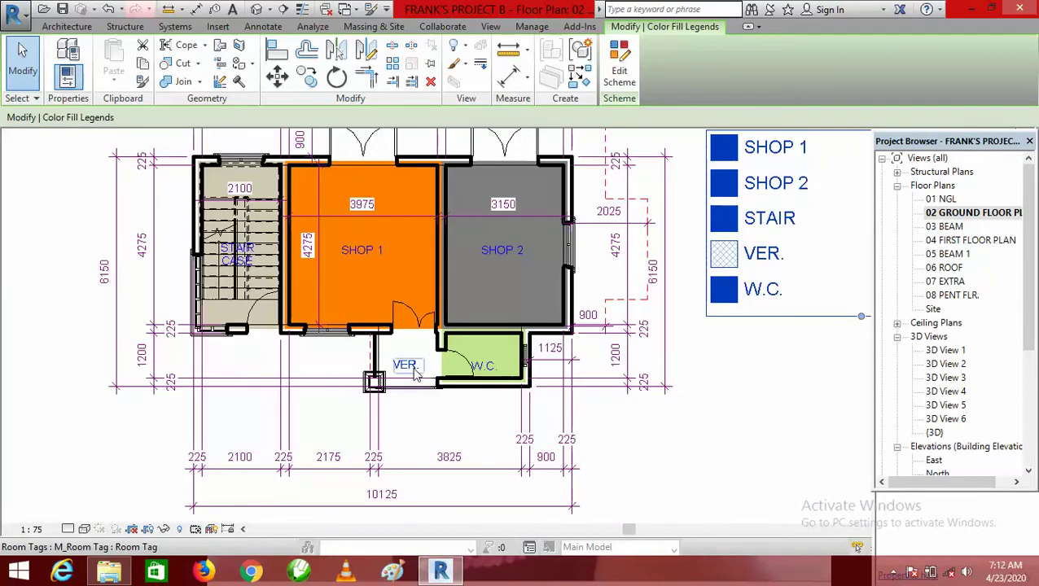
pyautogui.scroll(-3, 415, 373)
pyautogui.click(619, 405)
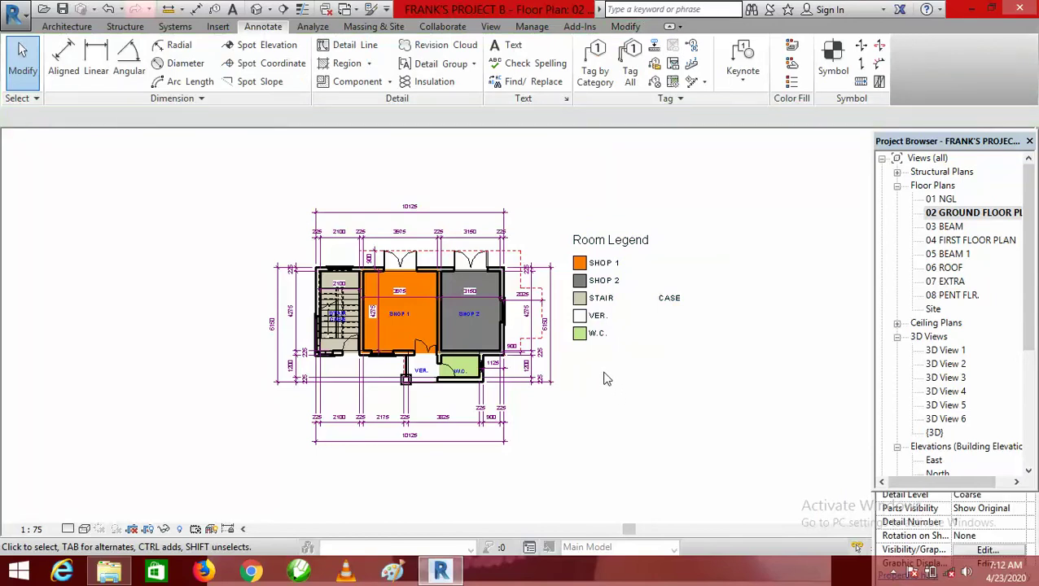
# Open the 04 FIRST FLOOR PLAN view.
pyautogui.doubleClick(961, 241)
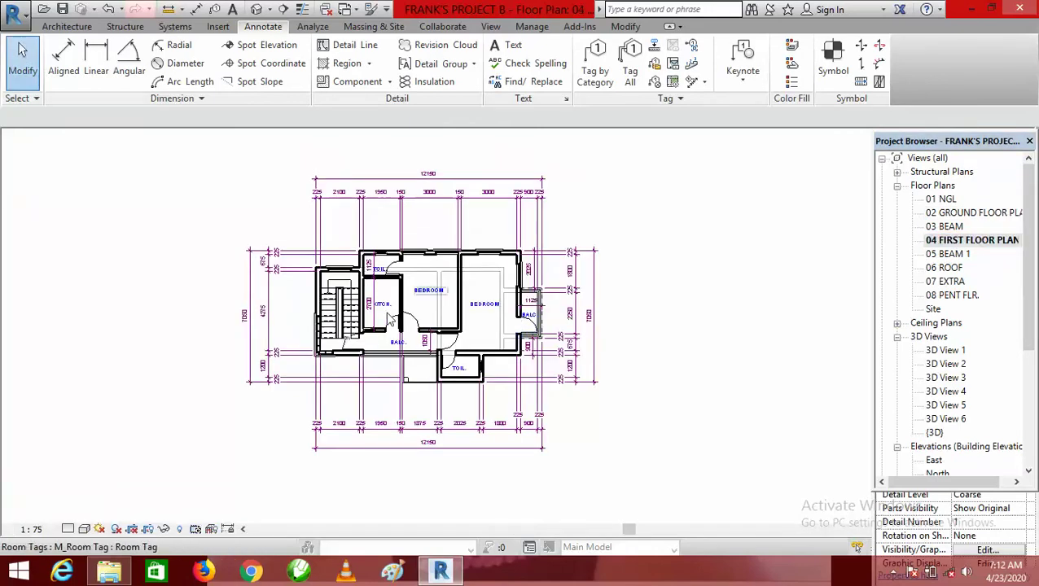
pyautogui.scroll(-3, 389, 318)
pyautogui.scroll(3, 547, 298)
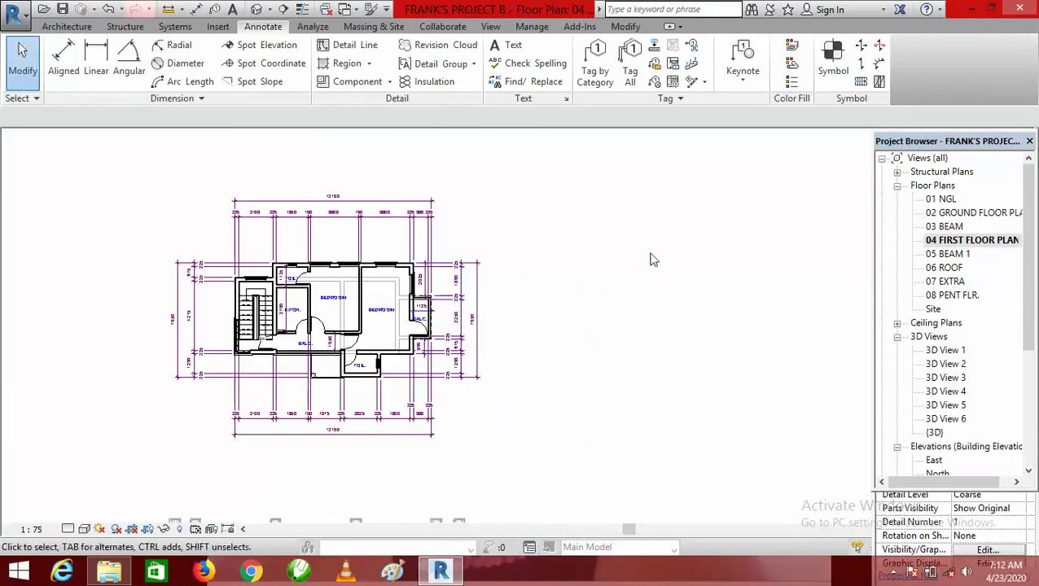
# Place a color fill legend to the right of the first floor plan, using space type Rooms and color scheme Name.
pyautogui.click(791, 83)
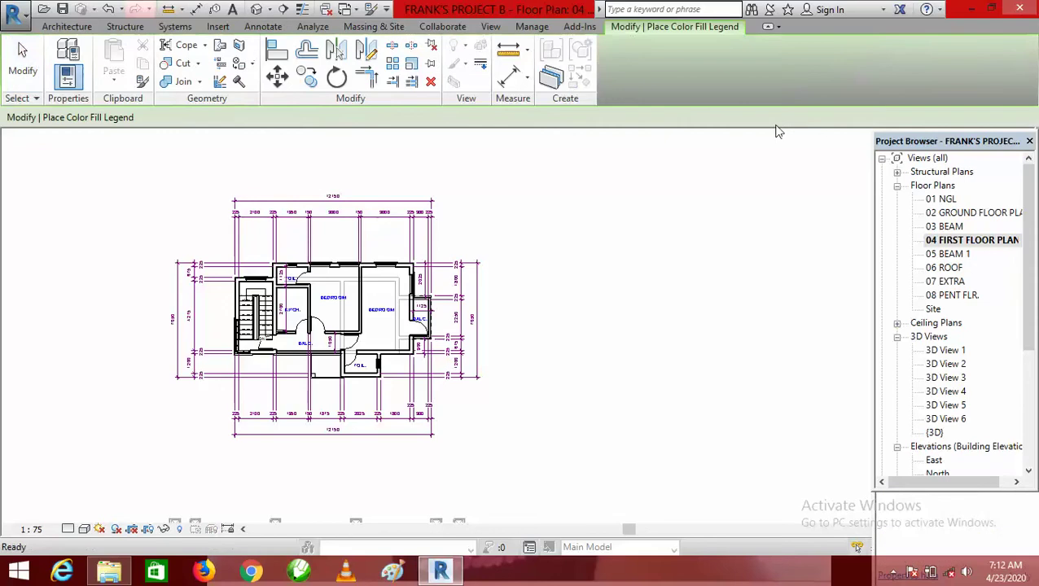
pyautogui.click(523, 259)
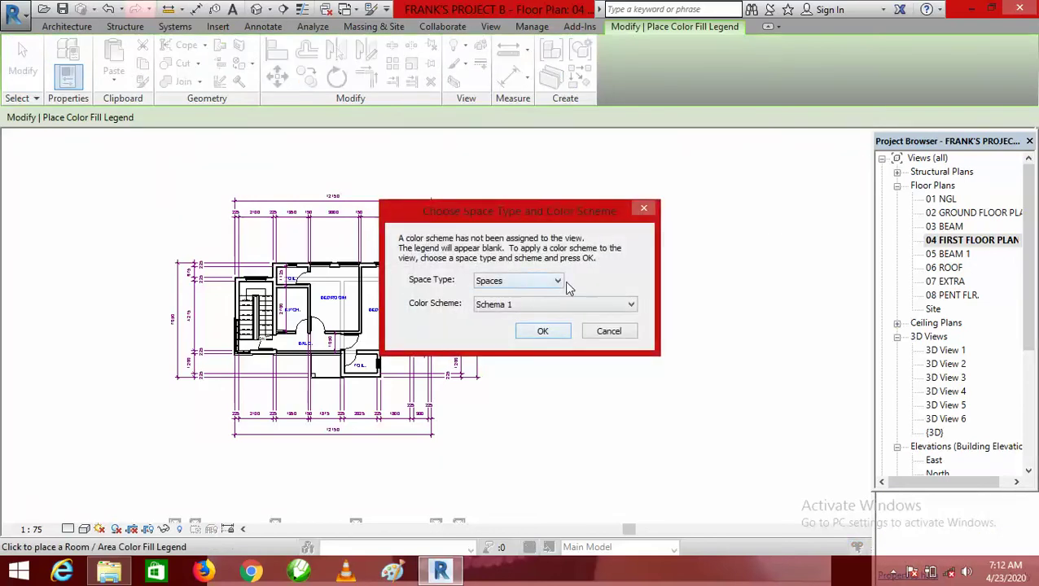
pyautogui.click(558, 281)
pyautogui.click(537, 304)
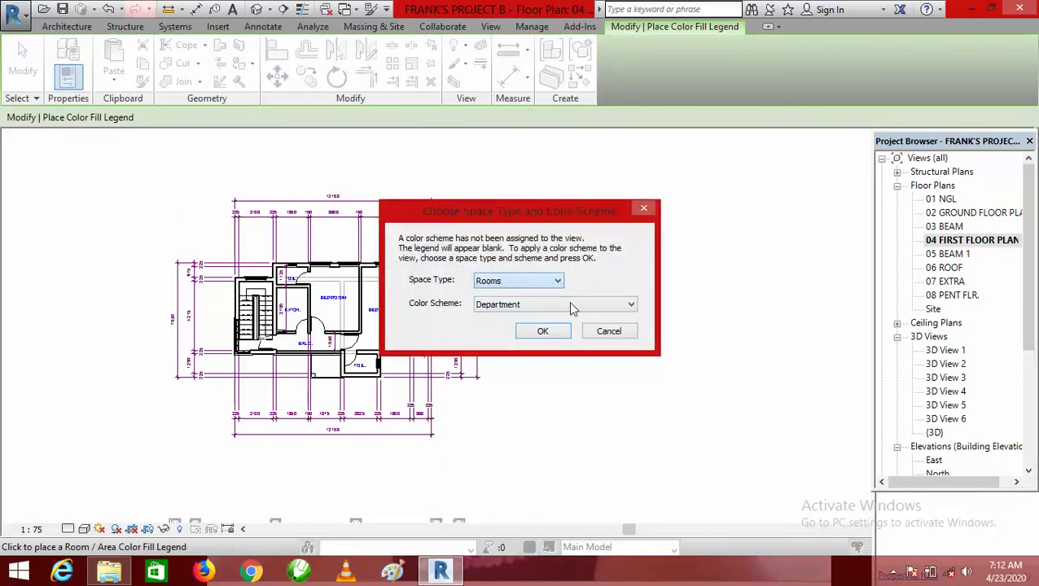
pyautogui.click(629, 304)
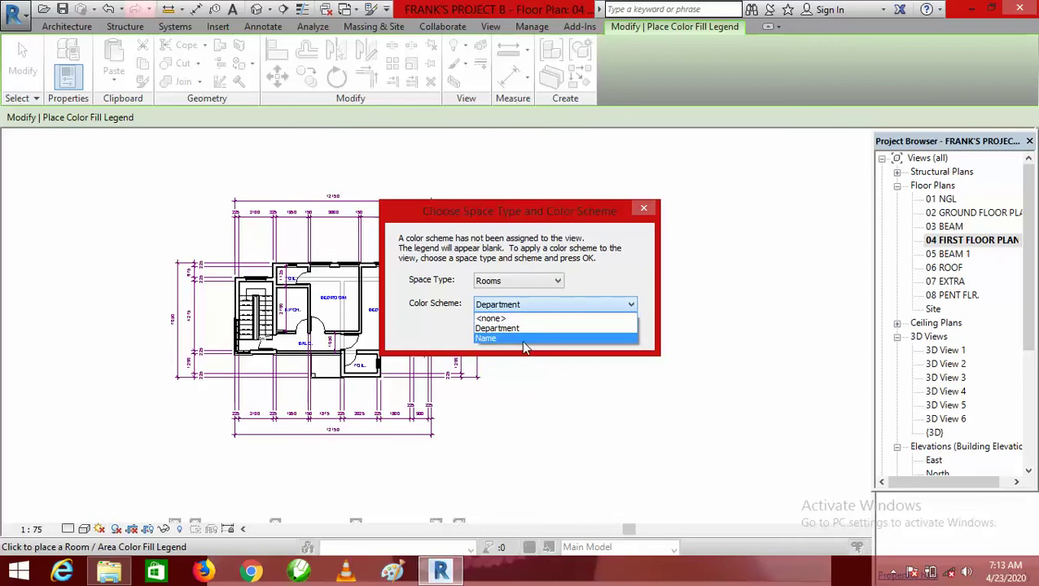
pyautogui.click(524, 346)
pyautogui.click(543, 331)
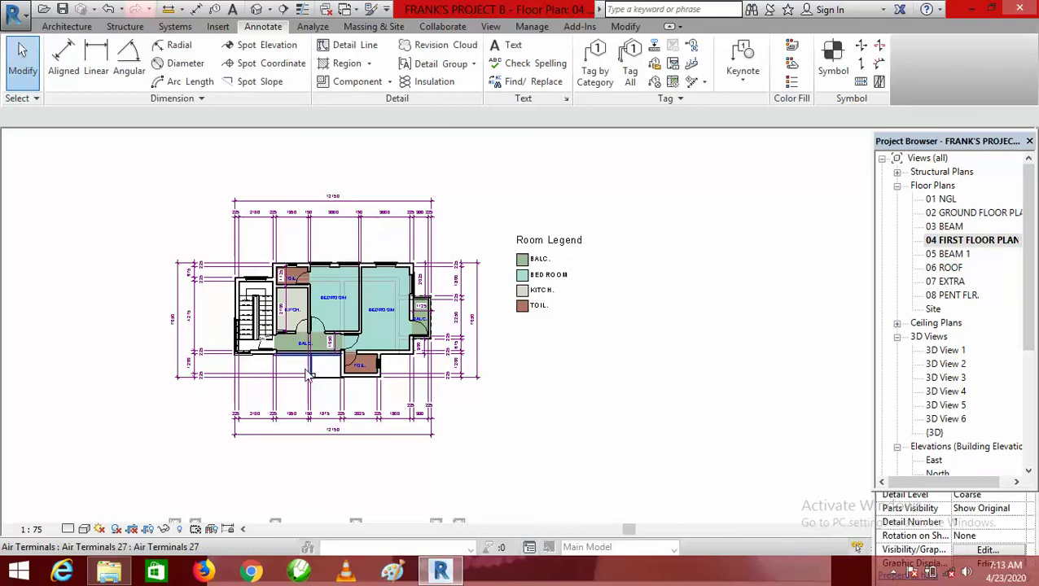
# Edit the first floor legend's color scheme and set the TOIL. fill pattern to Crosshatch 1.5mm.
pyautogui.scroll(5, 391, 391)
pyautogui.scroll(2, 388, 391)
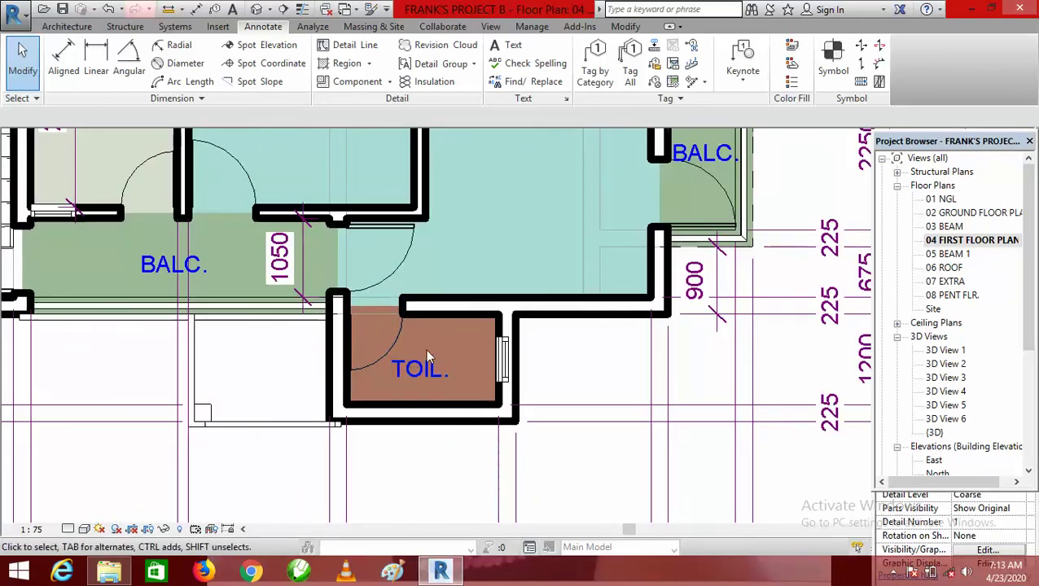
pyautogui.scroll(-3, 362, 395)
pyautogui.scroll(-2, 363, 395)
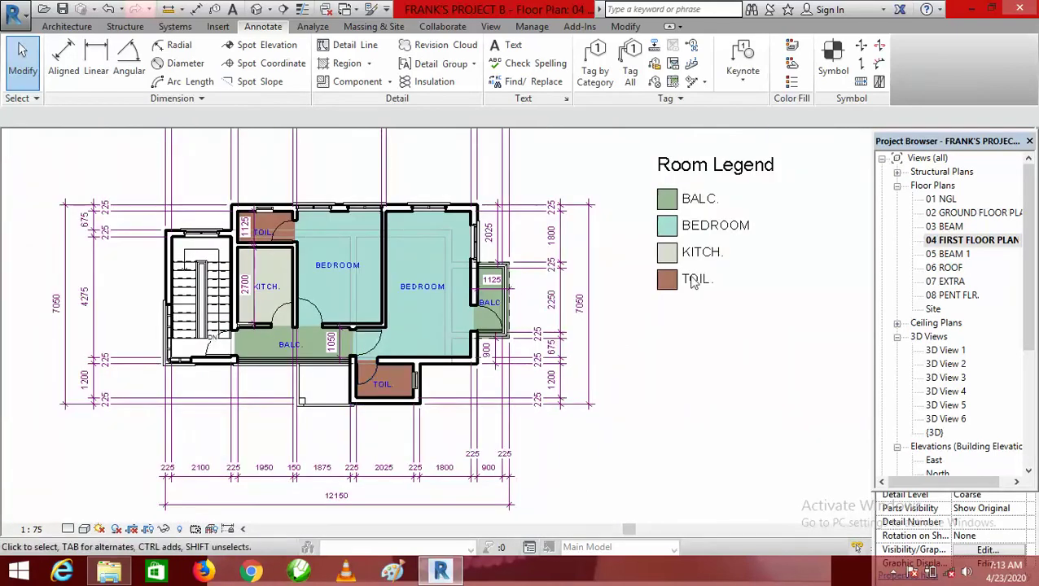
pyautogui.click(710, 167)
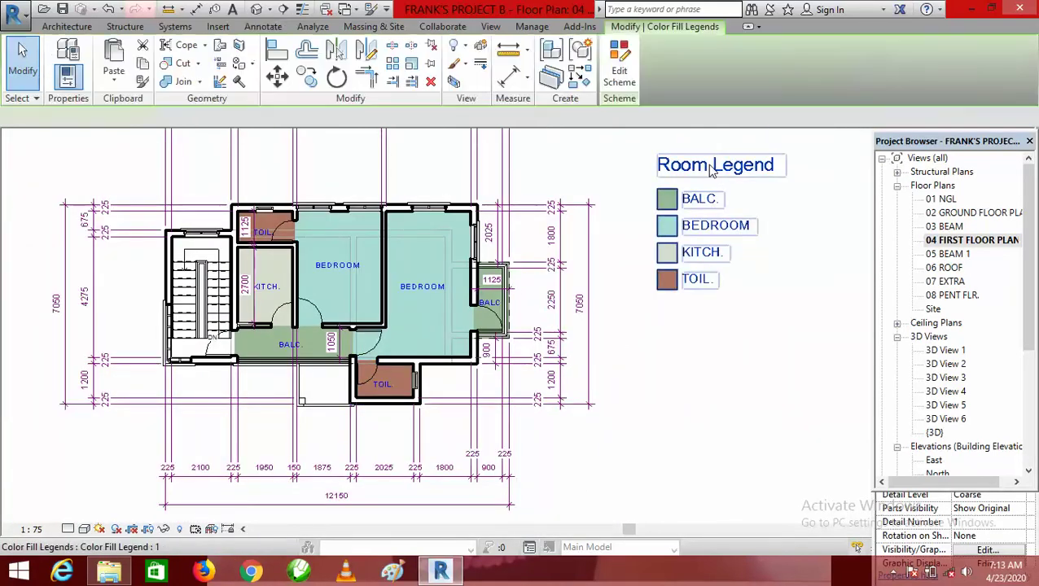
pyautogui.click(620, 77)
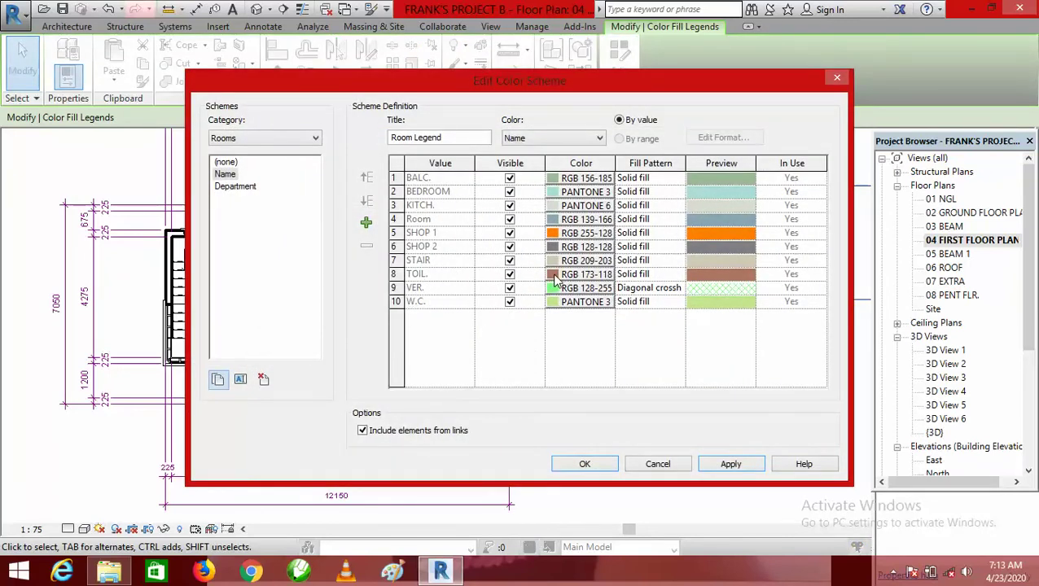
pyautogui.click(660, 275)
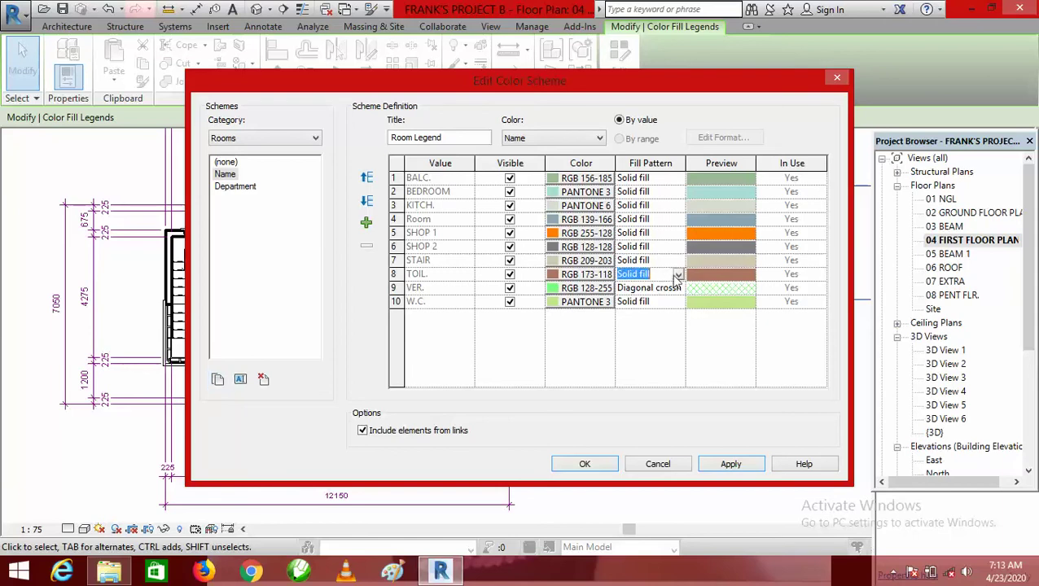
pyautogui.click(677, 275)
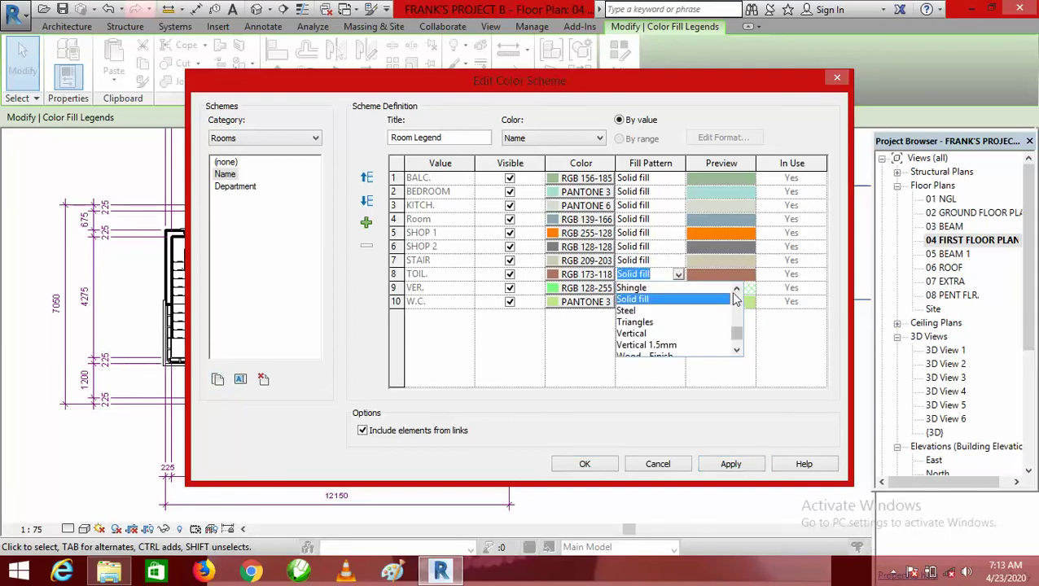
pyautogui.click(736, 289)
pyautogui.click(736, 289)
pyautogui.click(736, 289)
pyautogui.click(737, 289)
pyautogui.click(736, 289)
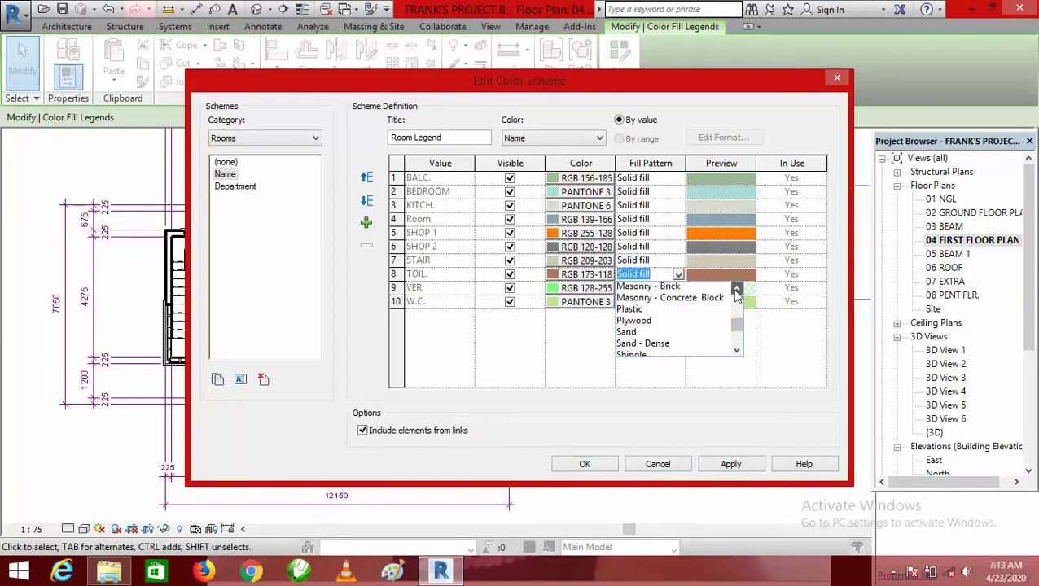
pyautogui.click(736, 289)
pyautogui.click(737, 289)
pyautogui.click(736, 289)
pyautogui.click(736, 289)
pyautogui.click(736, 289)
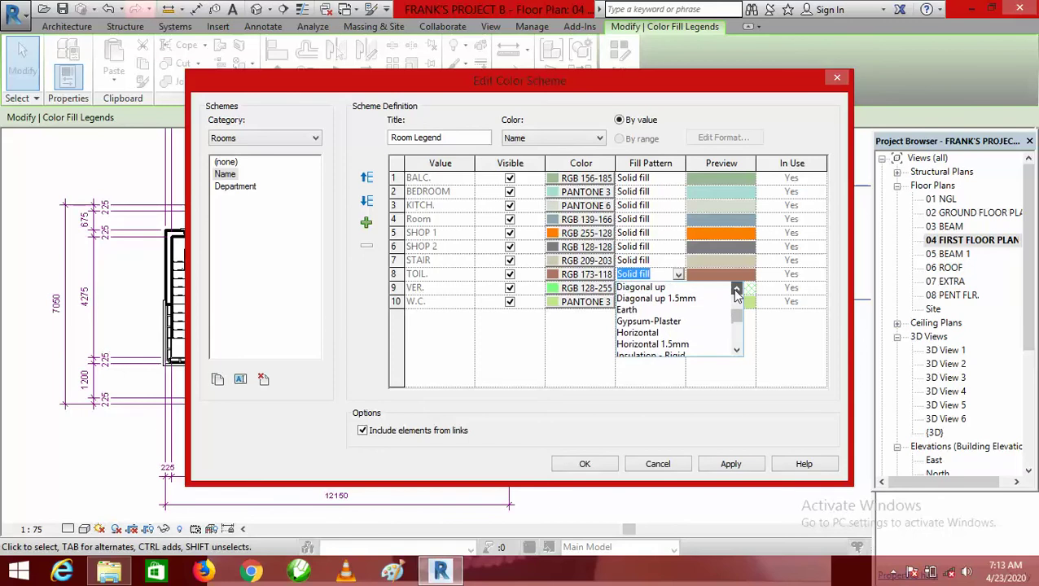
pyautogui.click(736, 289)
pyautogui.click(736, 289)
pyautogui.click(736, 289)
pyautogui.click(736, 289)
pyautogui.click(736, 289)
pyautogui.click(737, 289)
pyautogui.click(736, 289)
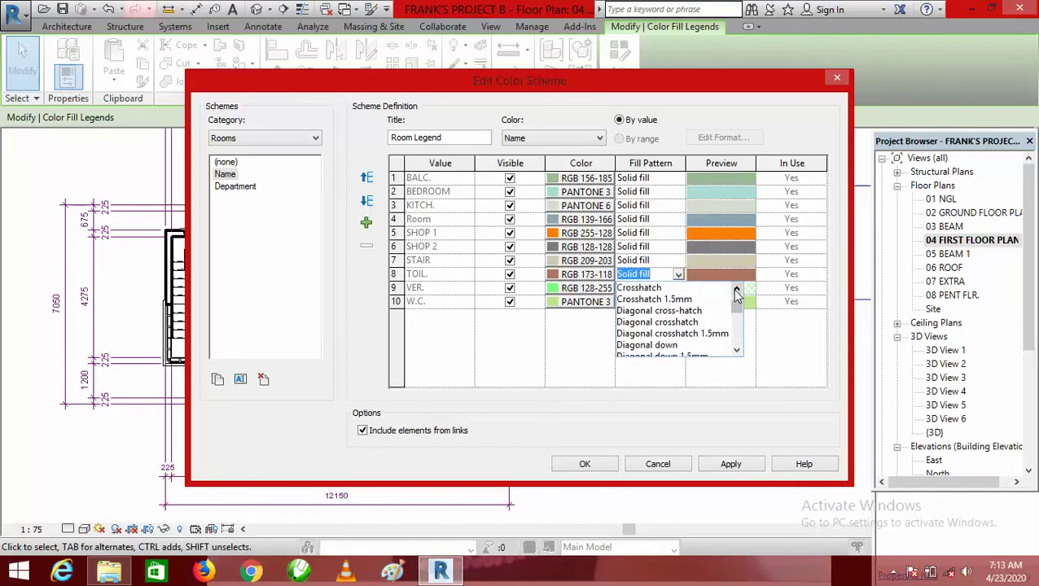
pyautogui.click(737, 289)
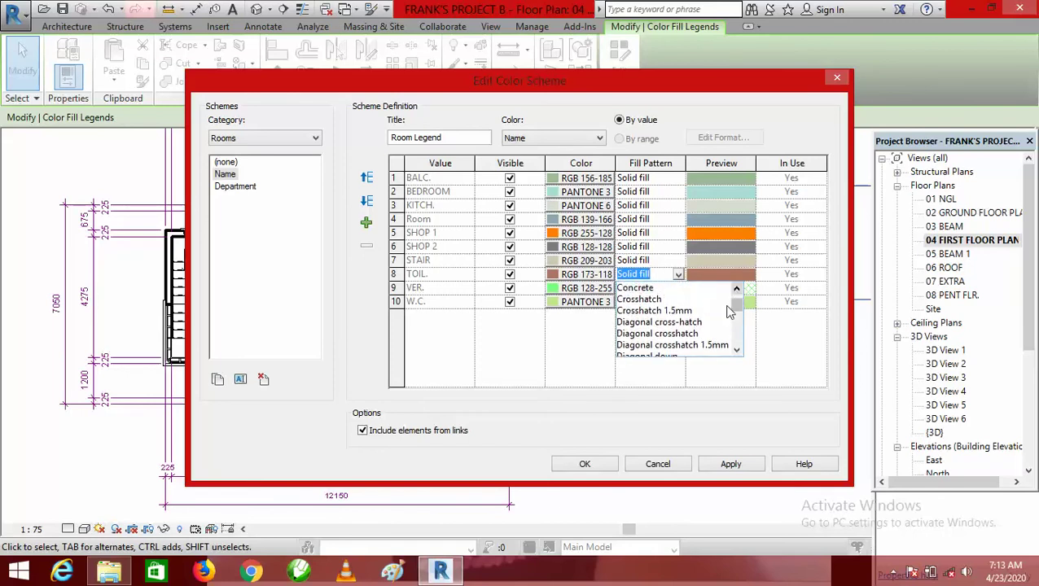
pyautogui.click(669, 312)
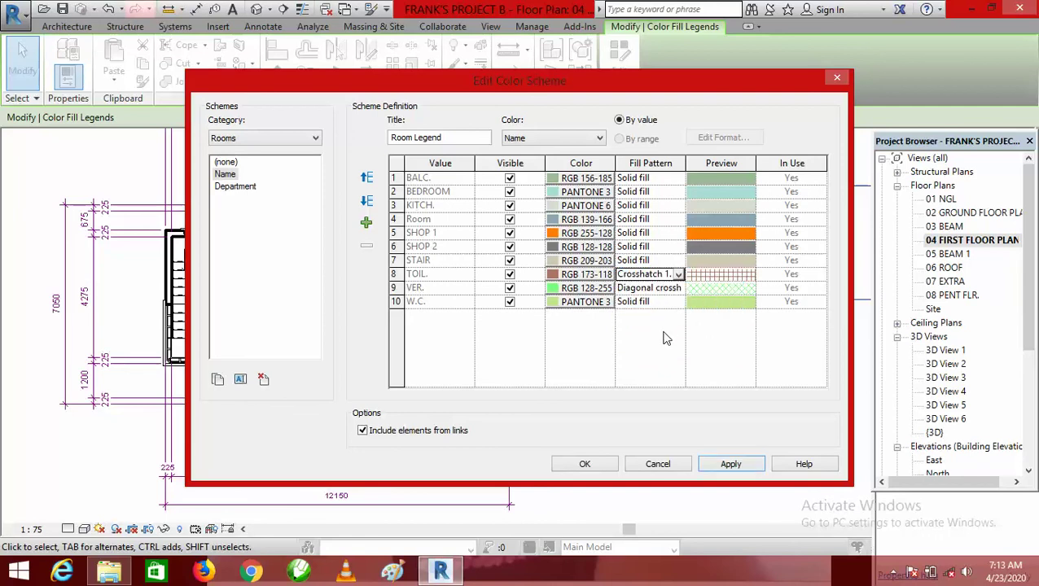
# Set the BEDROOM color in the scheme to light violet-blue, RGB 128-128-255.
pyautogui.click(552, 193)
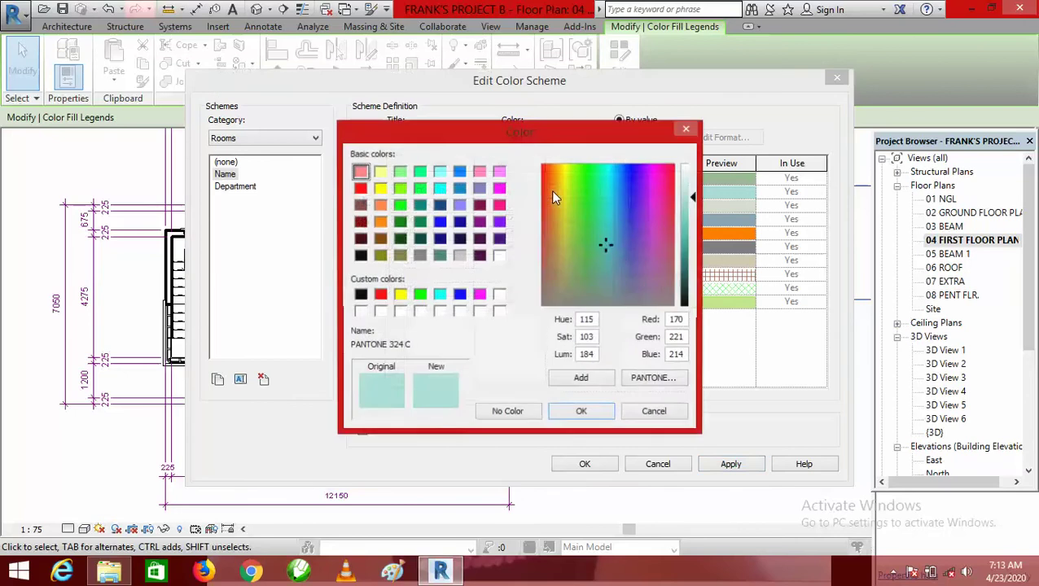
pyautogui.click(459, 208)
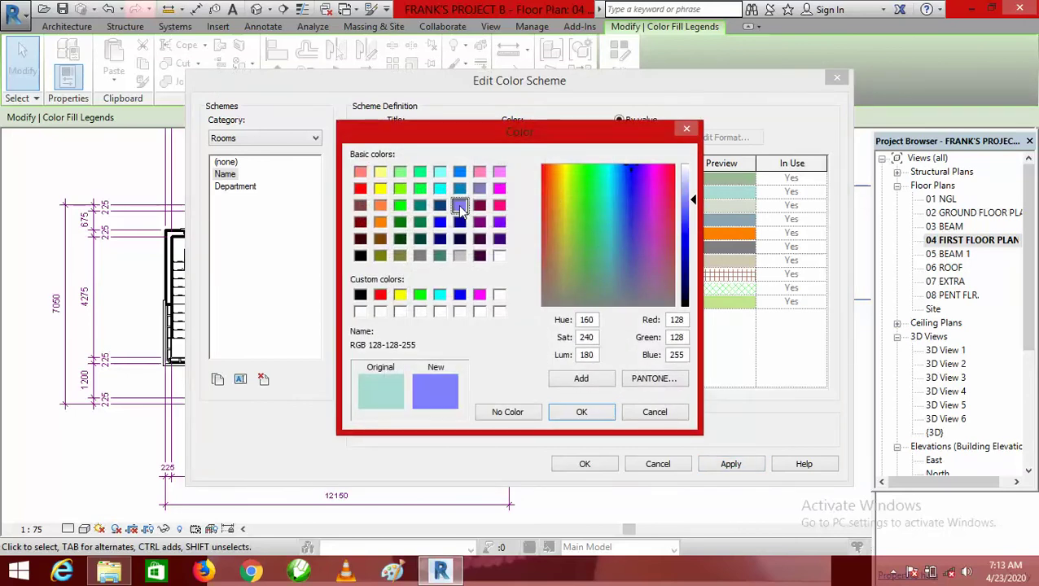
pyautogui.click(582, 412)
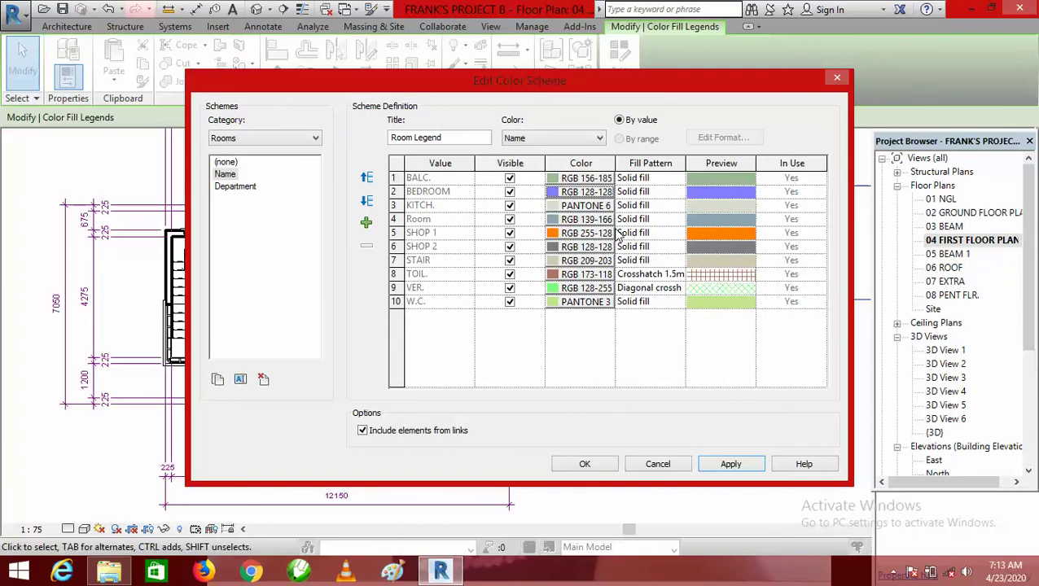
# Set the KITCH. color in the scheme to olive, RGB 128-128-000.
pyautogui.click(555, 208)
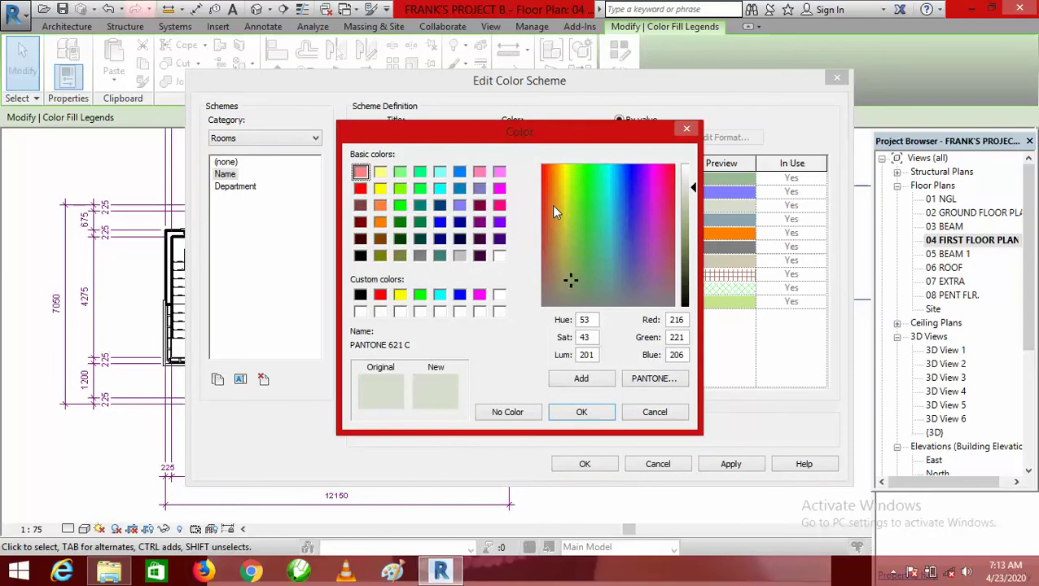
pyautogui.click(379, 256)
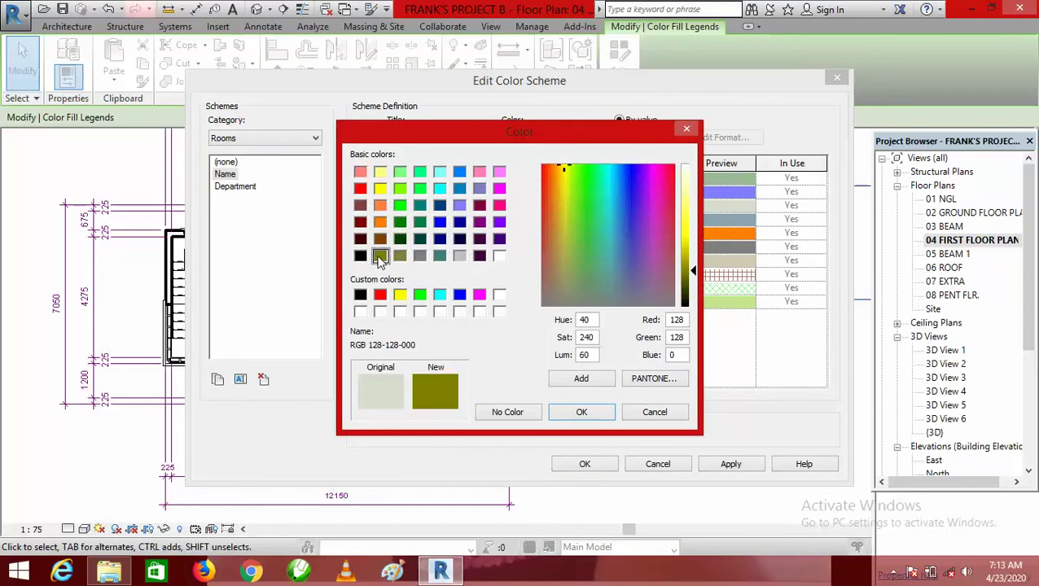
pyautogui.click(582, 415)
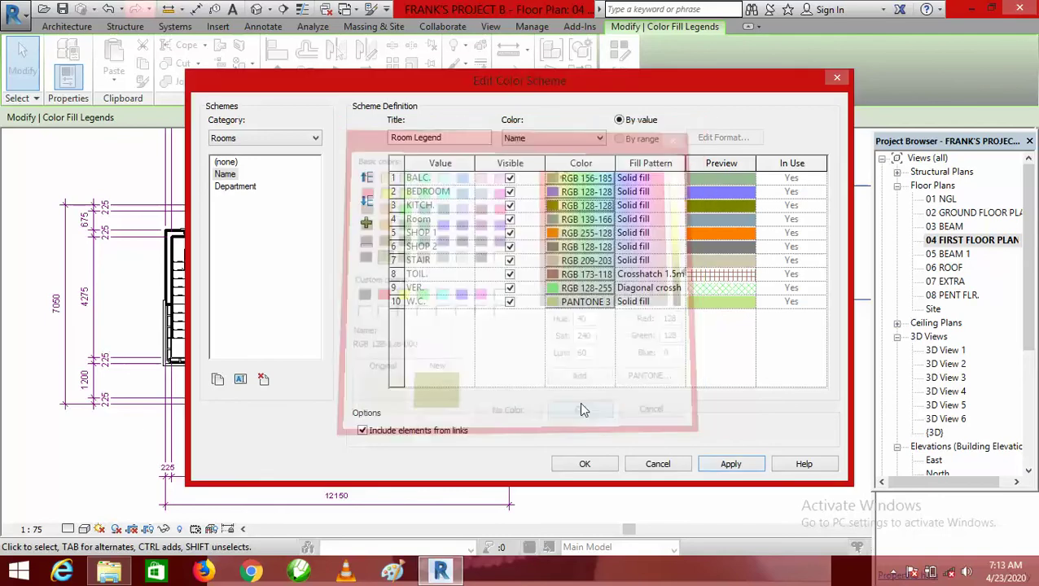
# Set the KITCH. fill pattern to Crosshatch and apply the edited color scheme to the first floor plan.
pyautogui.click(676, 204)
pyautogui.click(678, 205)
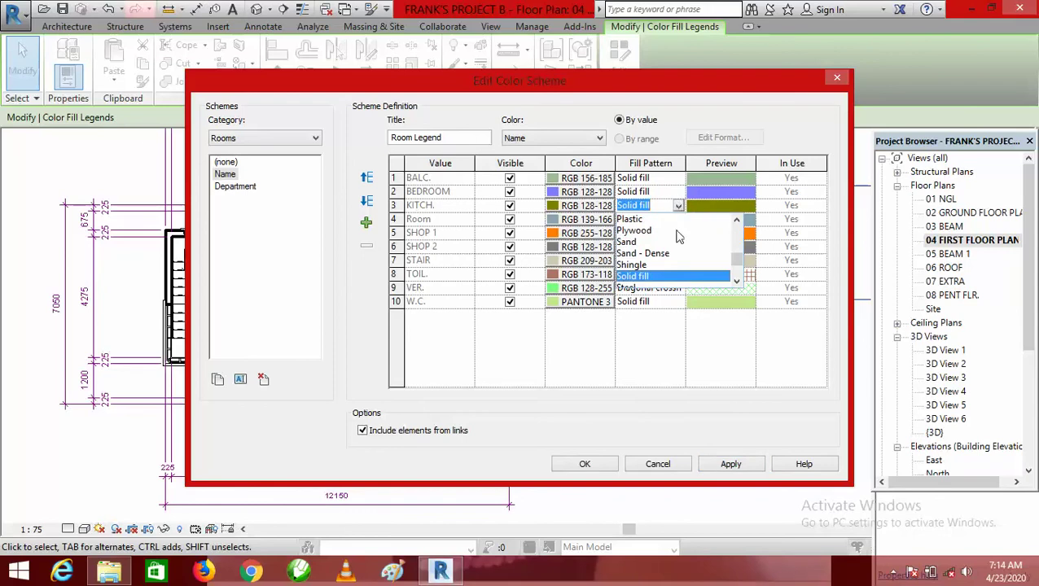
pyautogui.click(736, 220)
pyautogui.click(736, 220)
pyautogui.click(736, 220)
pyautogui.click(736, 221)
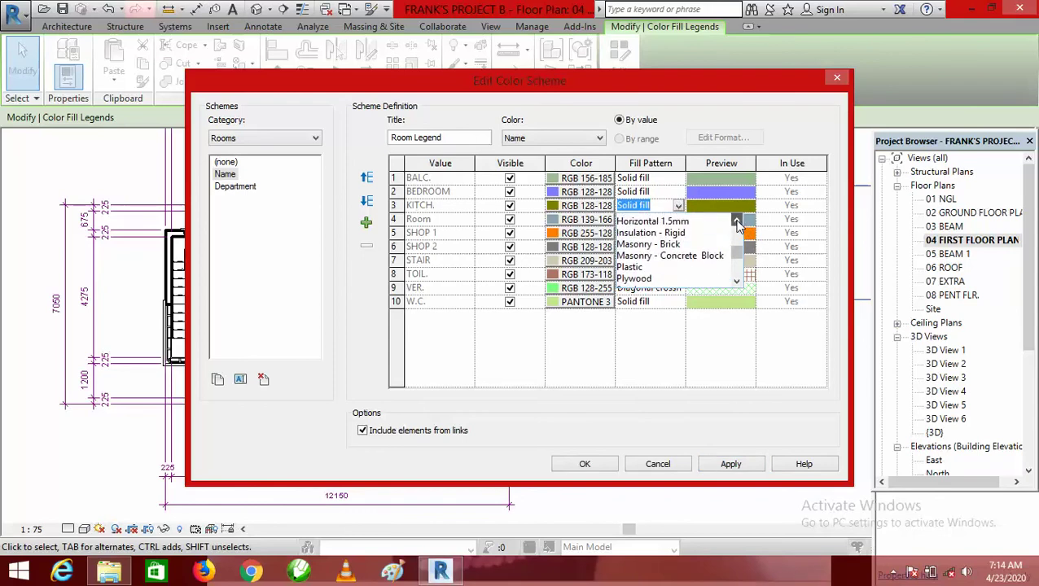
pyautogui.click(736, 221)
pyautogui.click(736, 221)
pyautogui.click(737, 220)
pyautogui.click(736, 221)
pyautogui.click(736, 221)
pyautogui.click(736, 220)
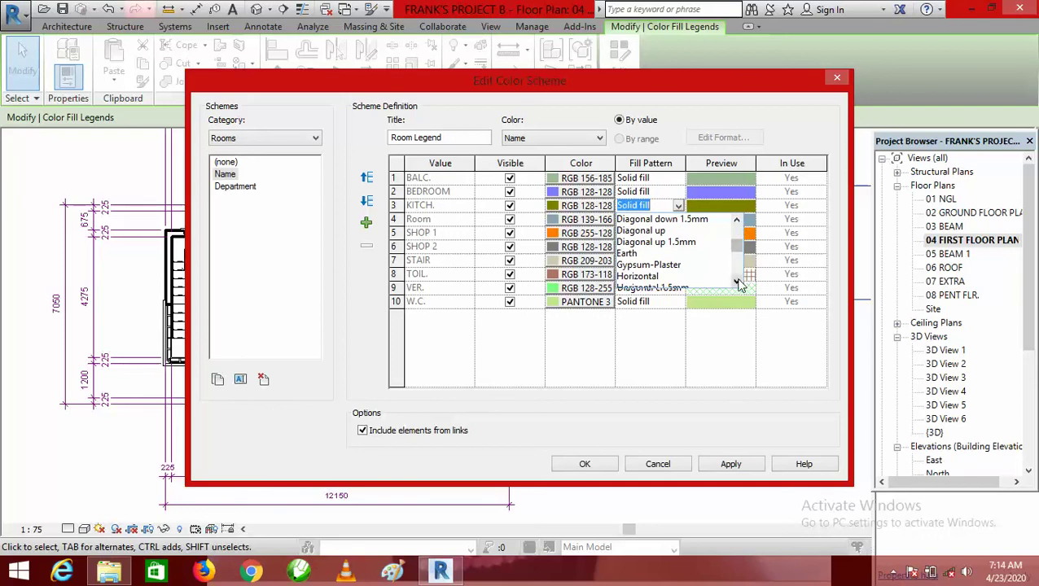
pyautogui.click(737, 222)
pyautogui.click(737, 221)
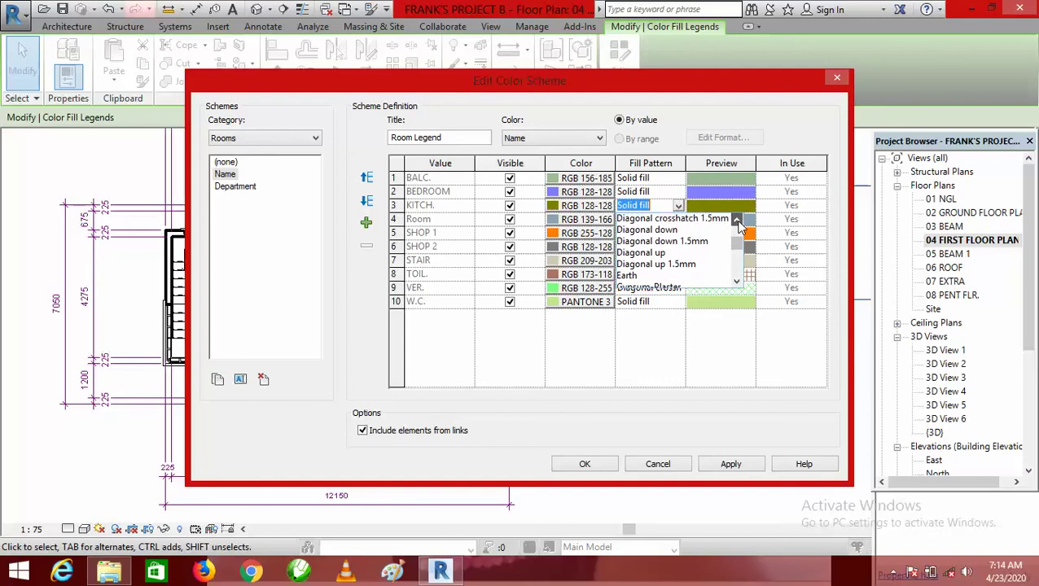
pyautogui.click(737, 221)
pyautogui.click(737, 221)
pyautogui.click(737, 222)
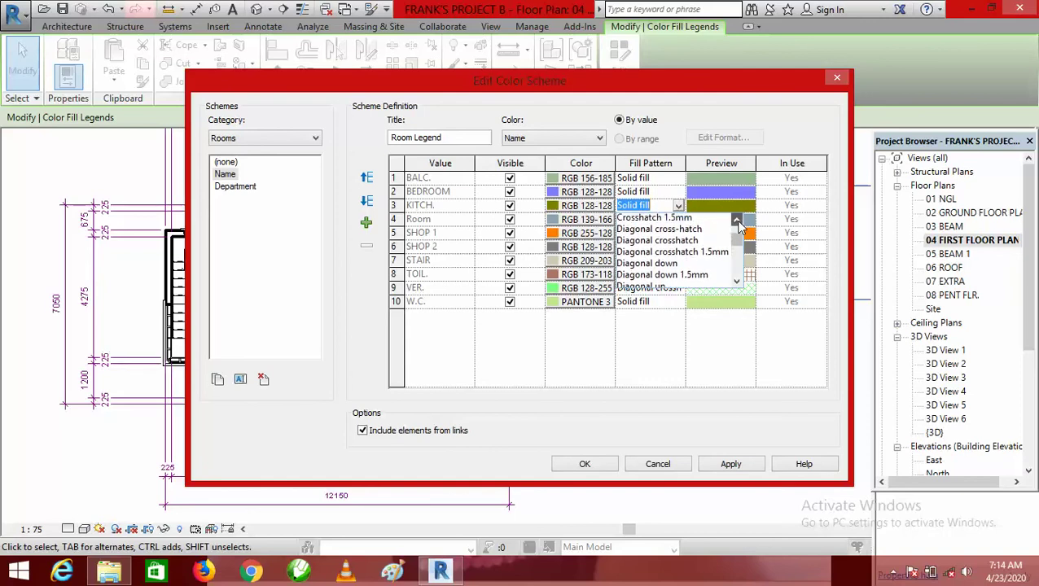
pyautogui.click(737, 222)
pyautogui.click(737, 222)
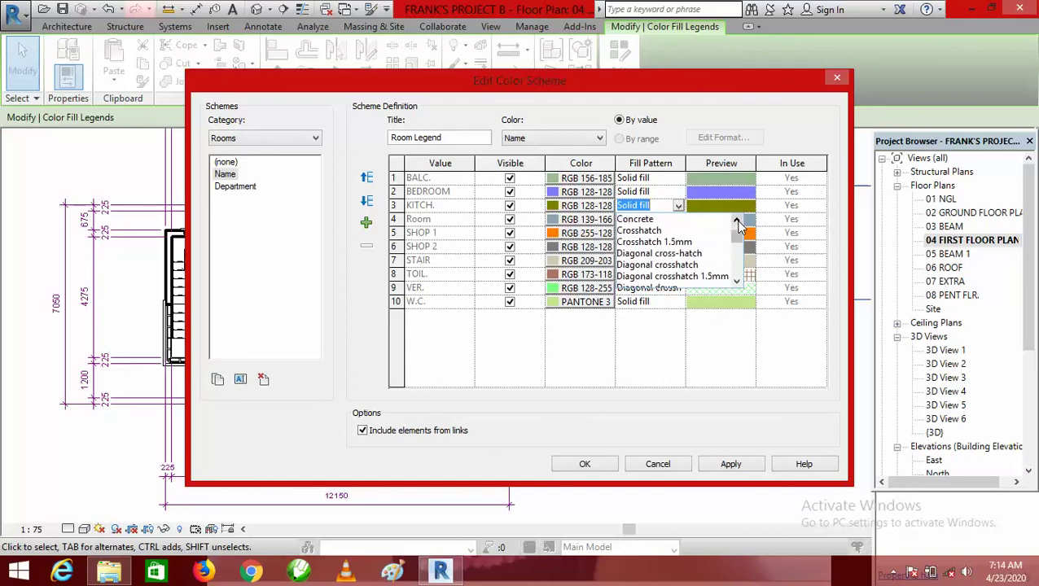
pyautogui.click(647, 231)
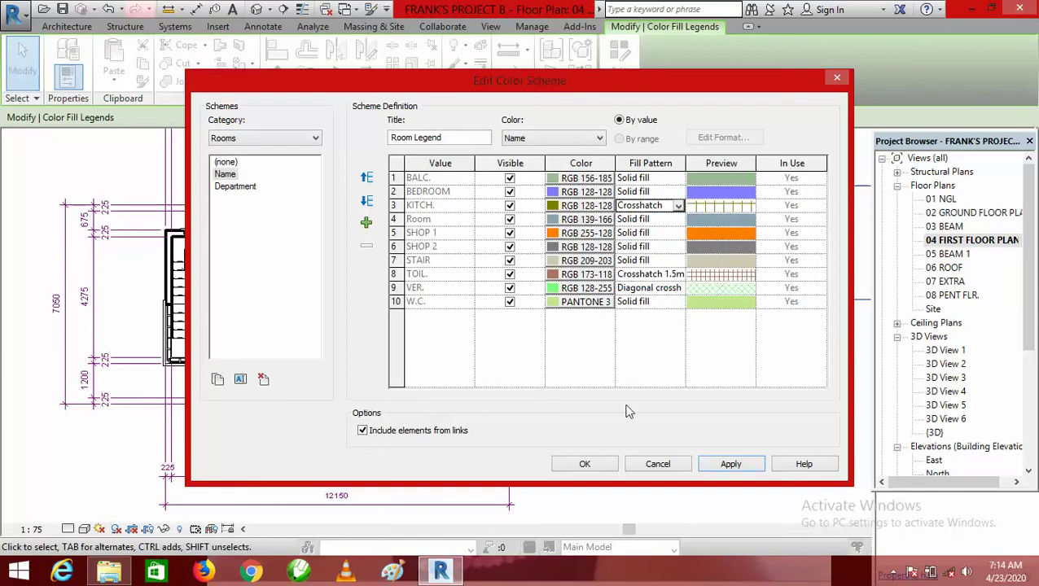
pyautogui.click(604, 461)
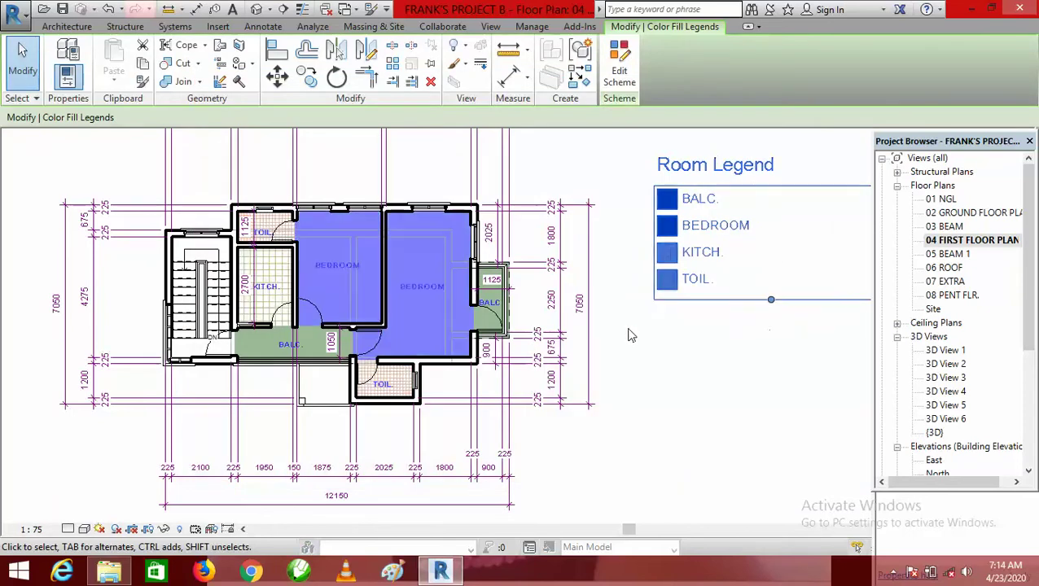
pyautogui.click(668, 388)
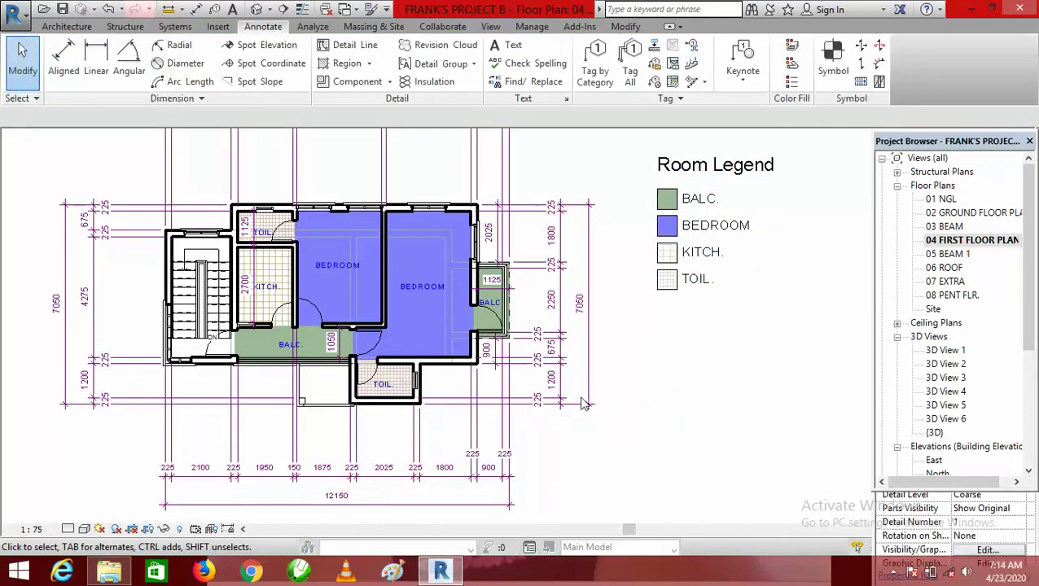
# Examine the room colors and fill patterns of the bedrooms, kitchen, toilets and balconies on the first floor plan.
pyautogui.scroll(3, 407, 269)
pyautogui.scroll(3, 391, 260)
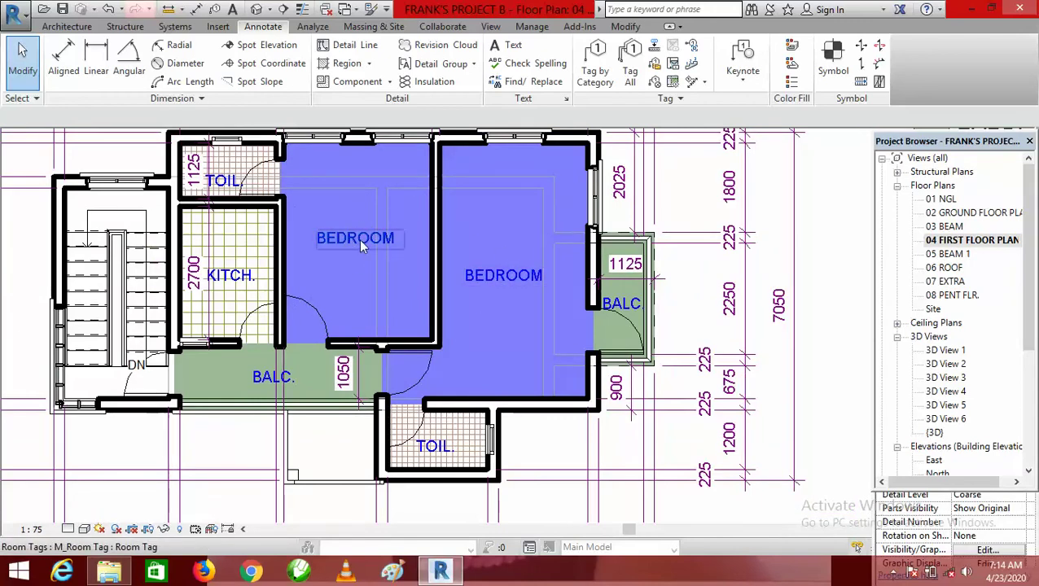
pyautogui.scroll(-3, 511, 253)
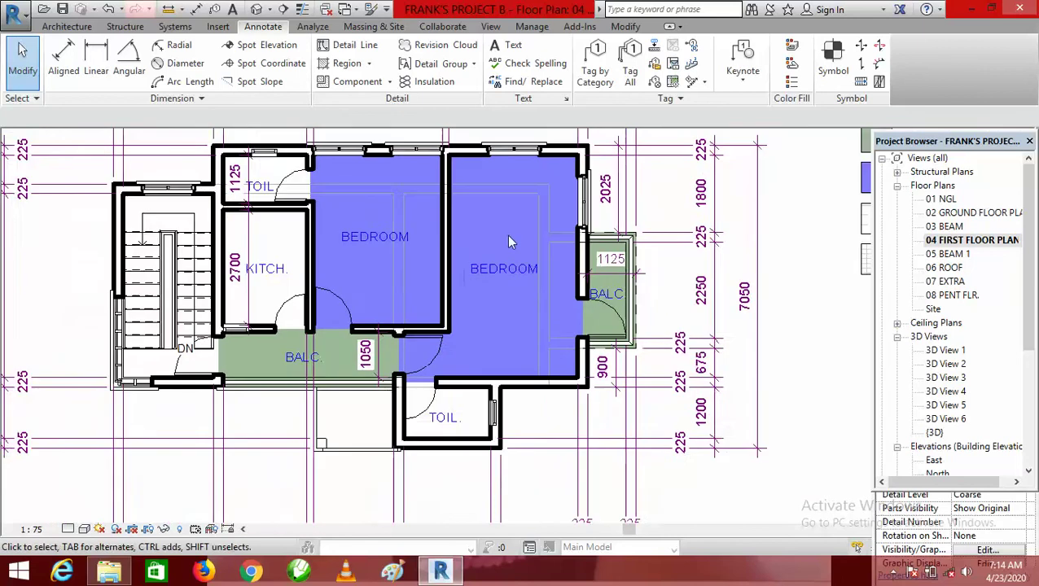
pyautogui.scroll(5, 305, 348)
pyautogui.scroll(-2, 275, 361)
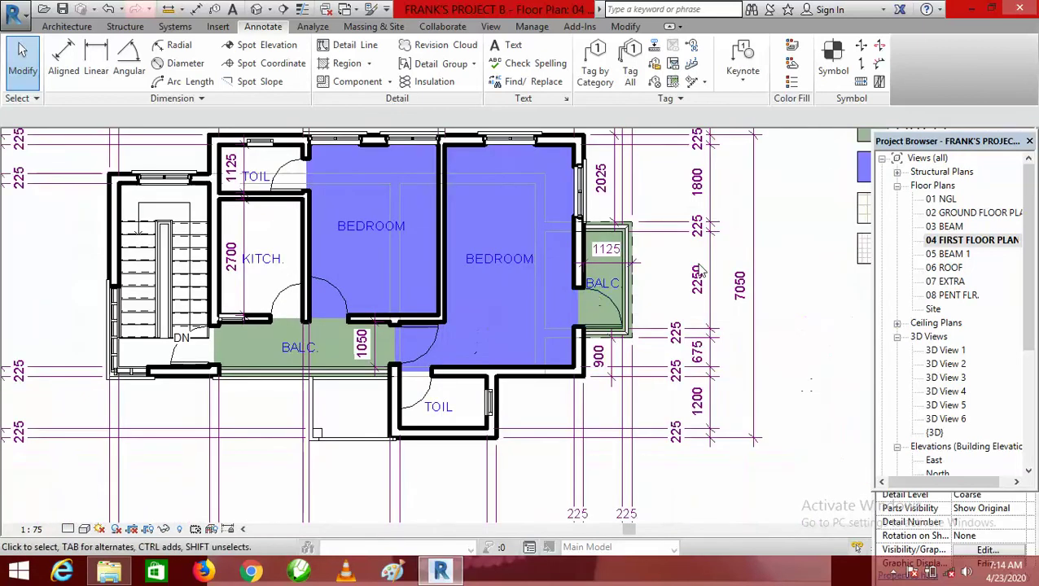
pyautogui.scroll(-2, 603, 312)
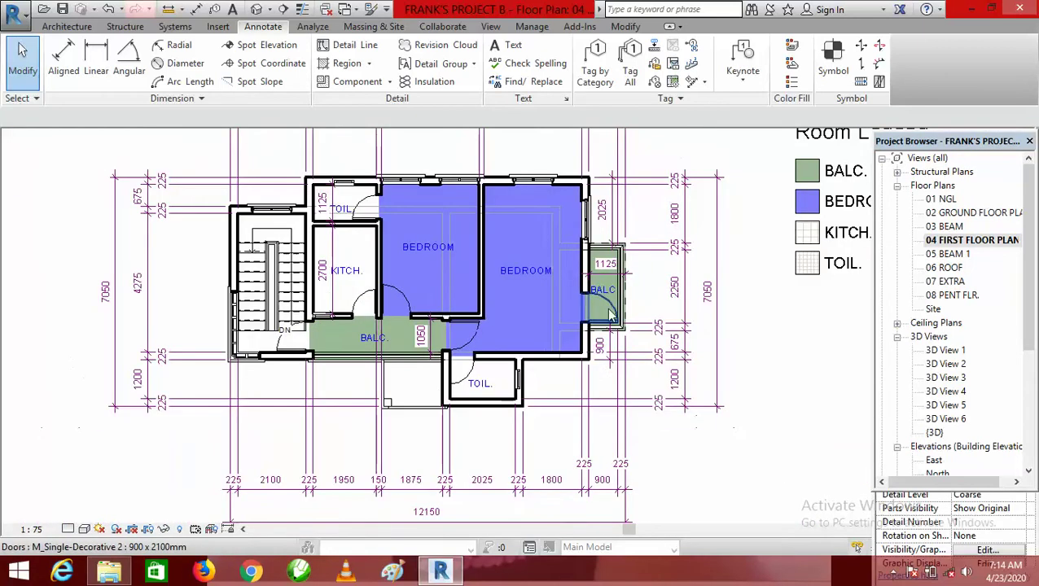
pyautogui.scroll(4, 363, 199)
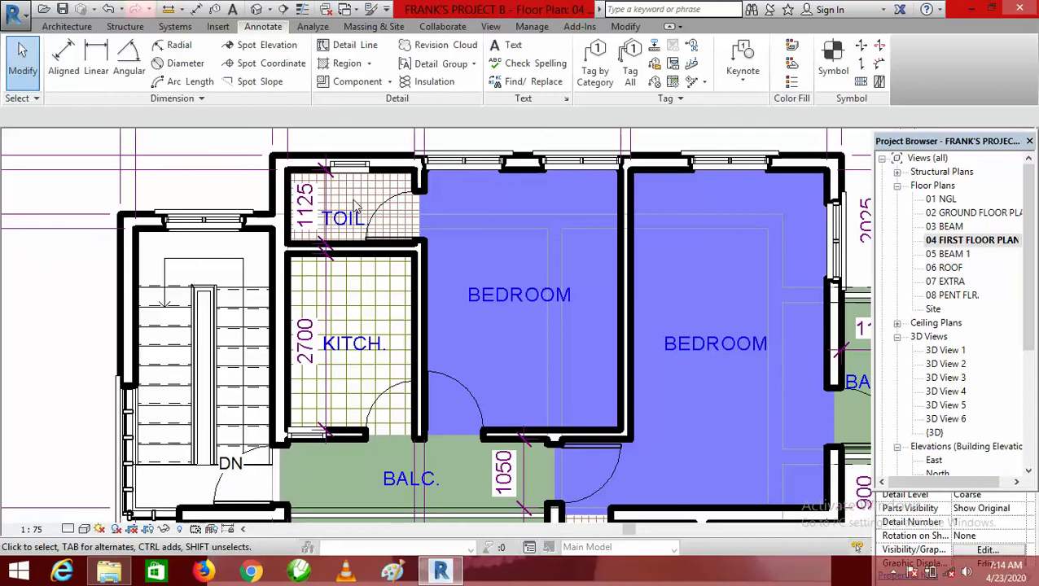
pyautogui.scroll(-2, 403, 244)
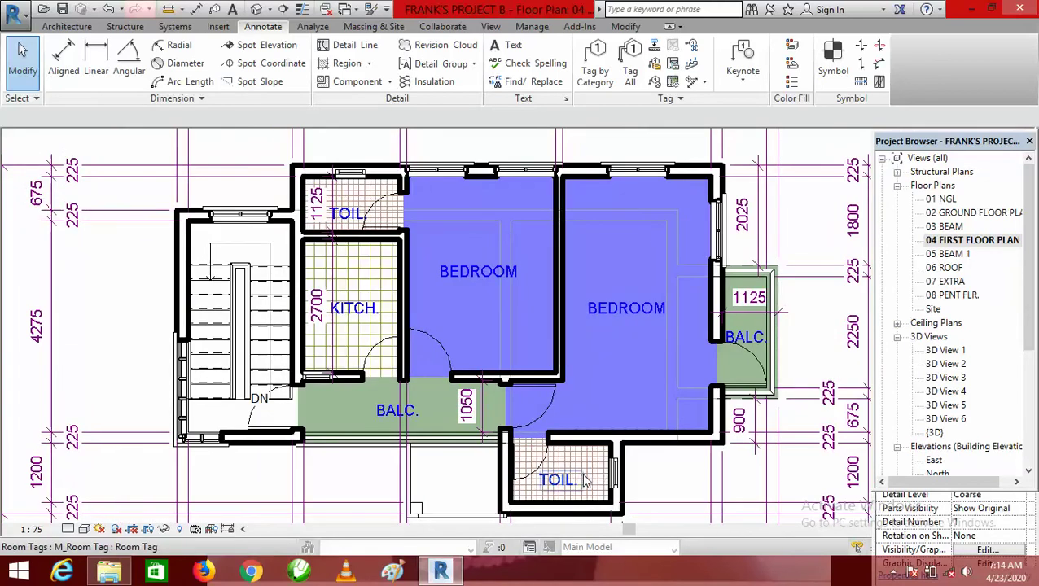
pyautogui.scroll(-1, 393, 309)
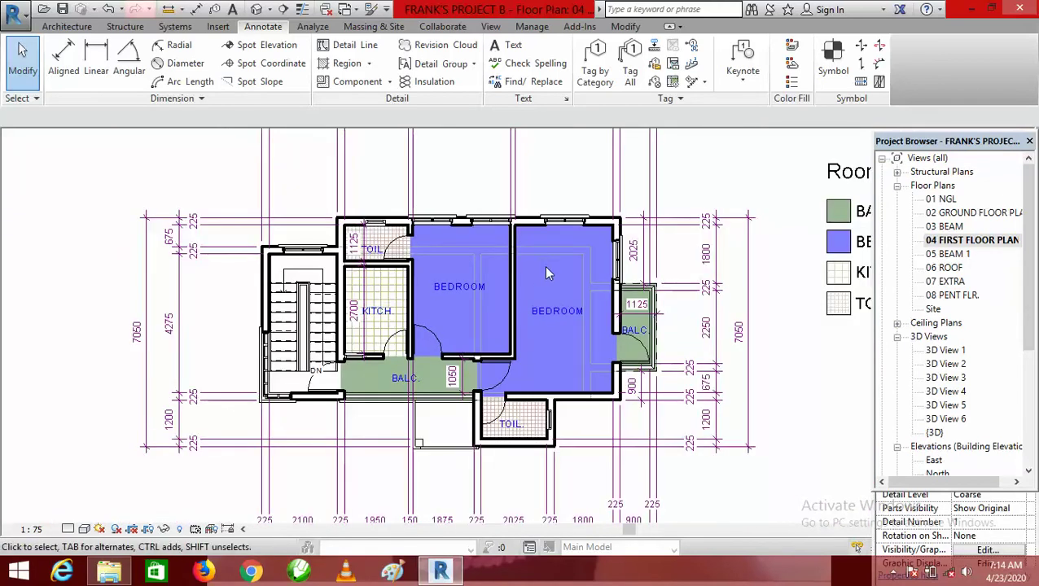
pyautogui.scroll(1, 546, 278)
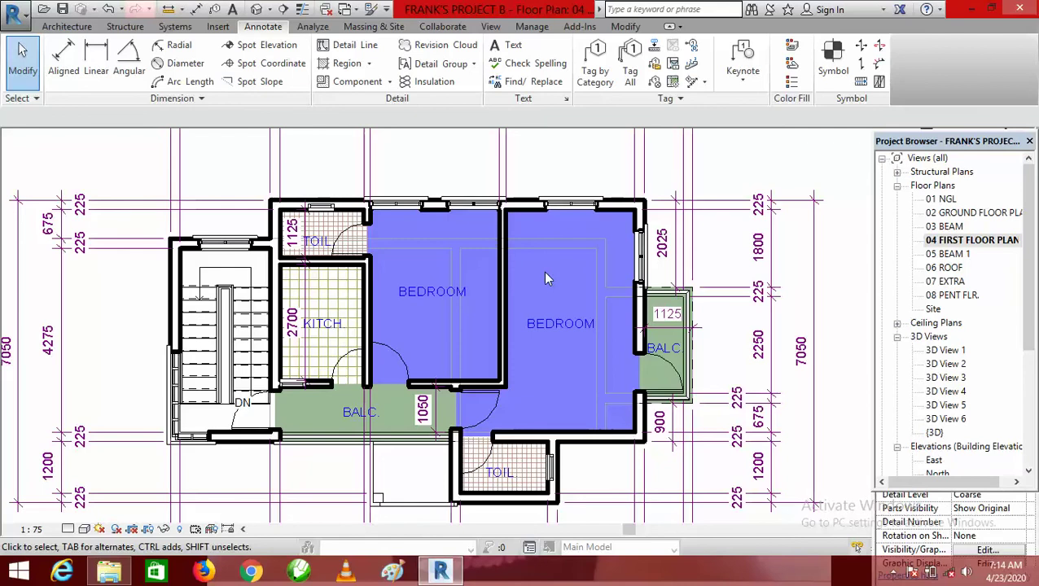
pyautogui.scroll(-1, 474, 239)
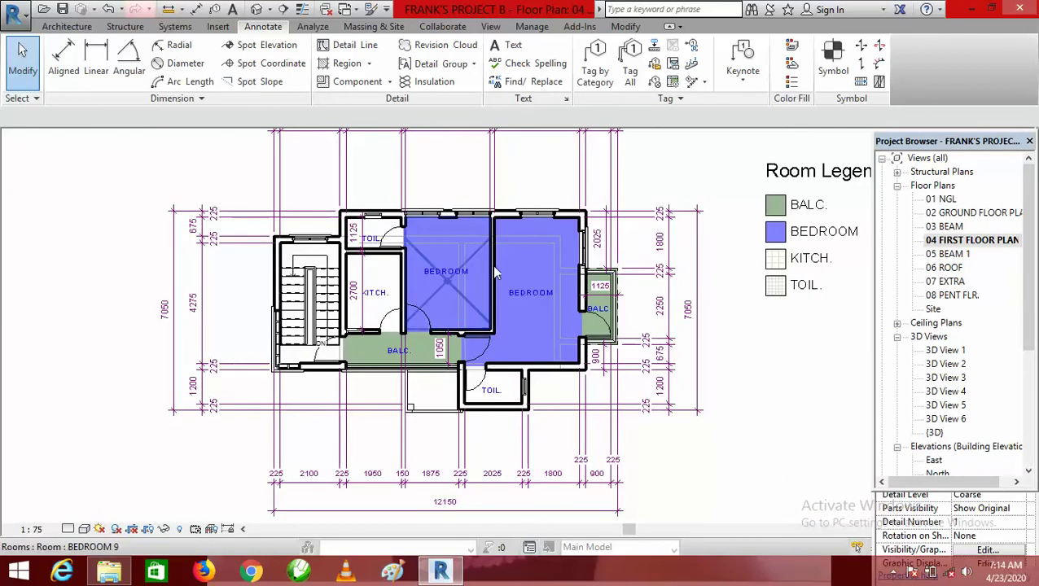
pyautogui.scroll(1, 549, 347)
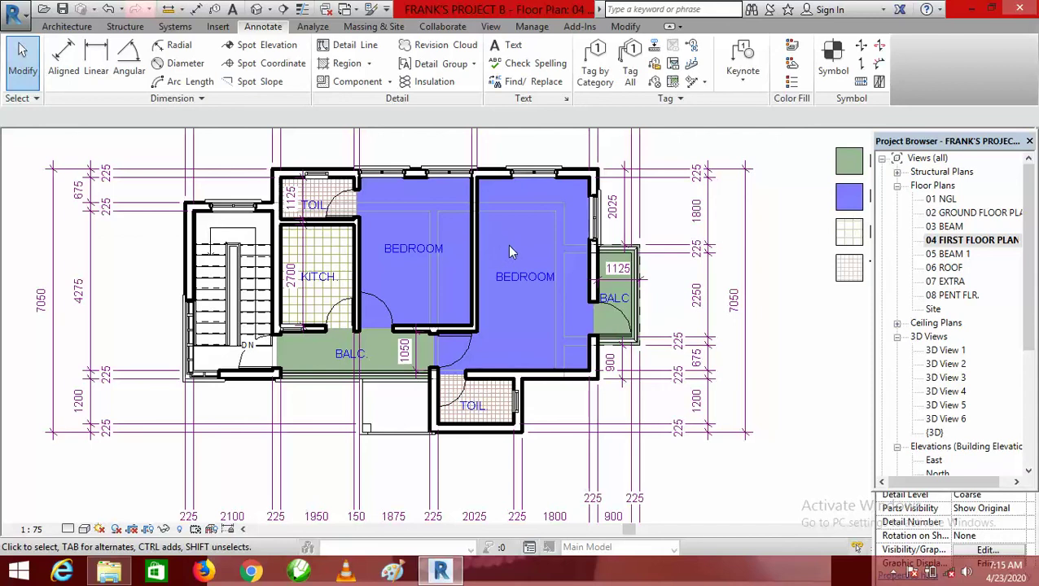
pyautogui.scroll(-1, 506, 246)
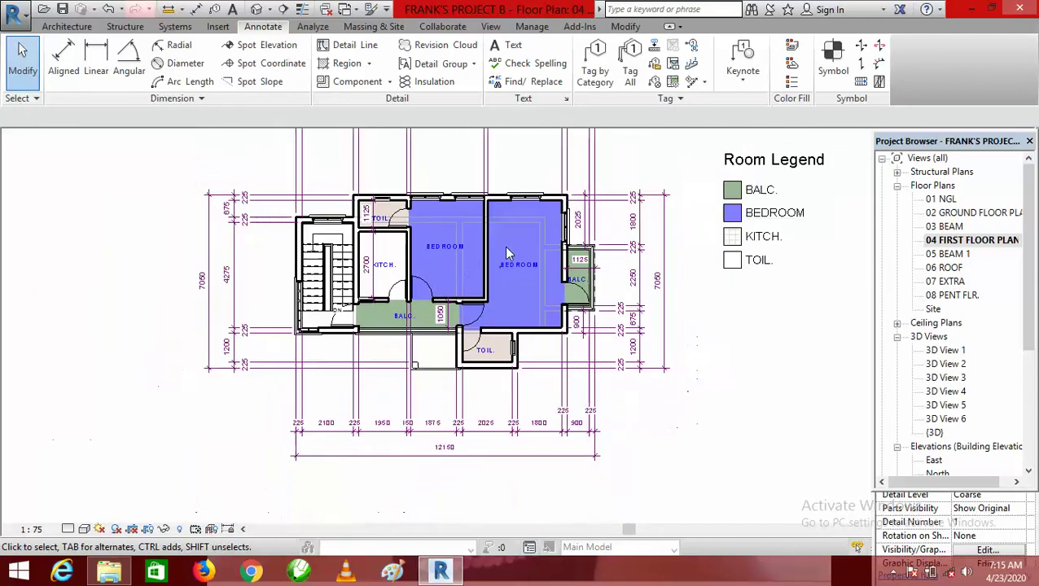
# Edit the first floor legend's color scheme and lighten the BEDROOM color to RGB 164-164-255.
pyautogui.scroll(-2, 432, 274)
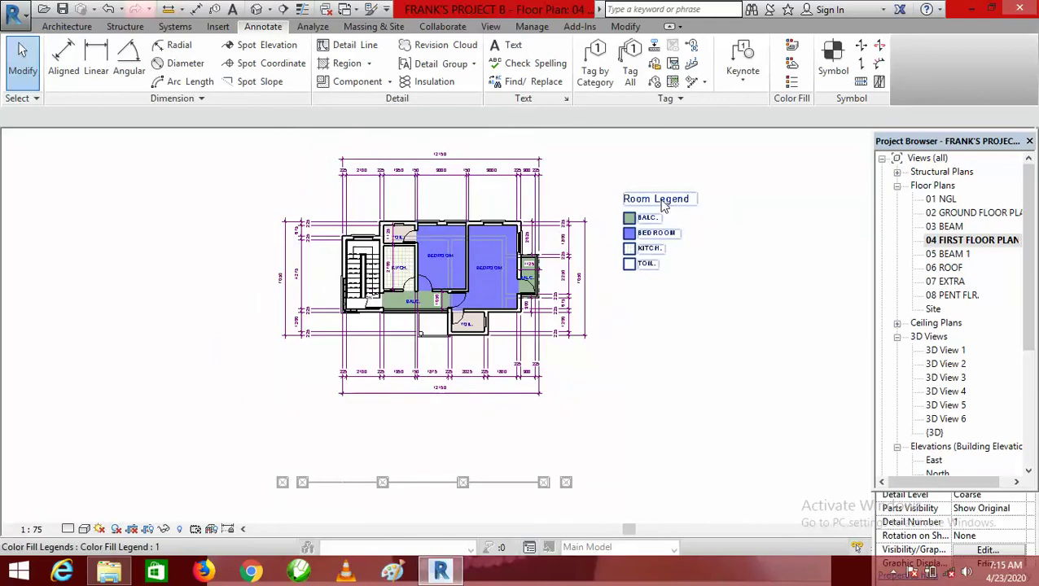
pyautogui.click(664, 206)
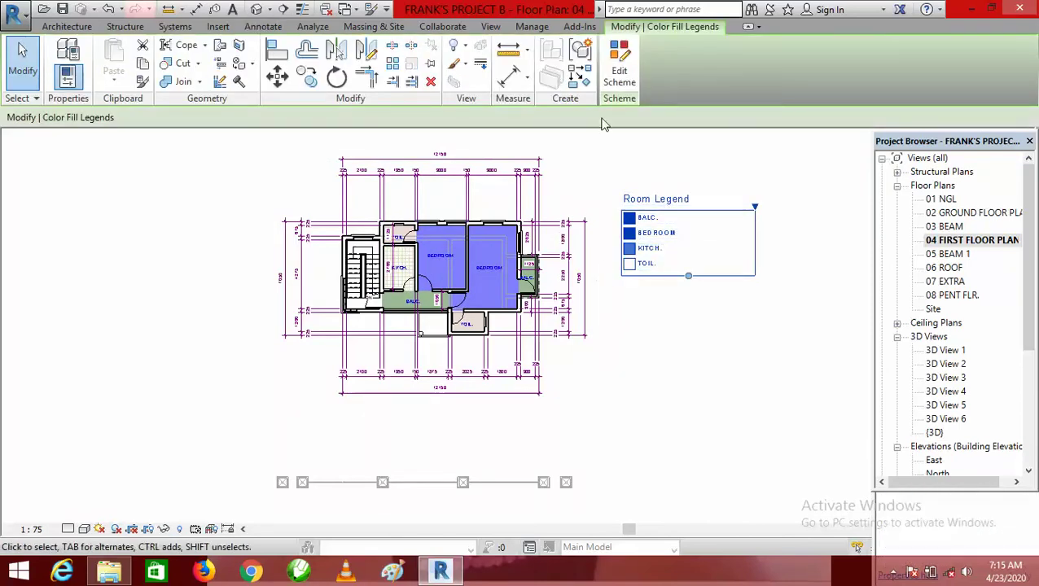
pyautogui.click(619, 76)
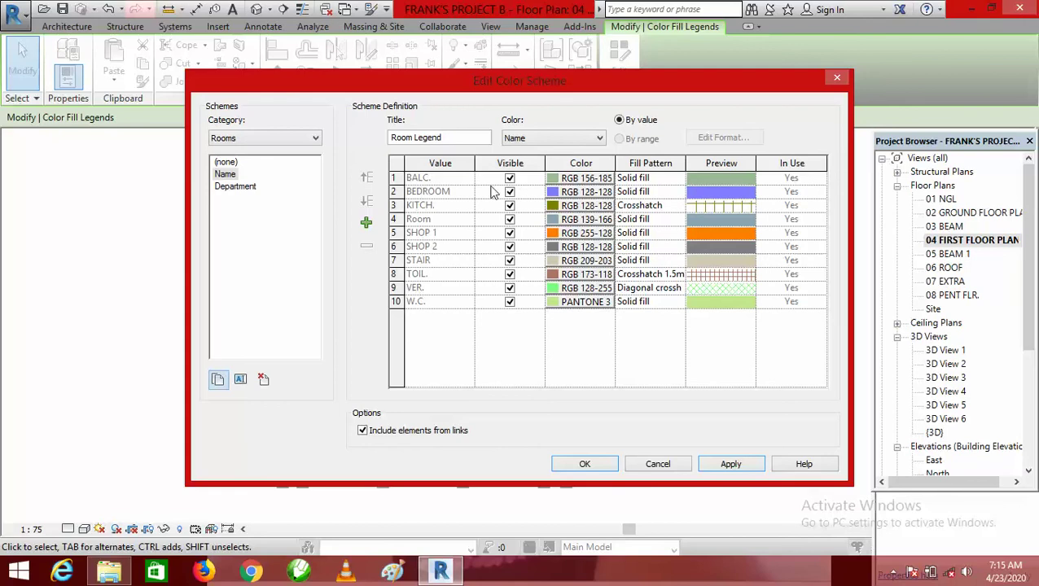
pyautogui.click(554, 192)
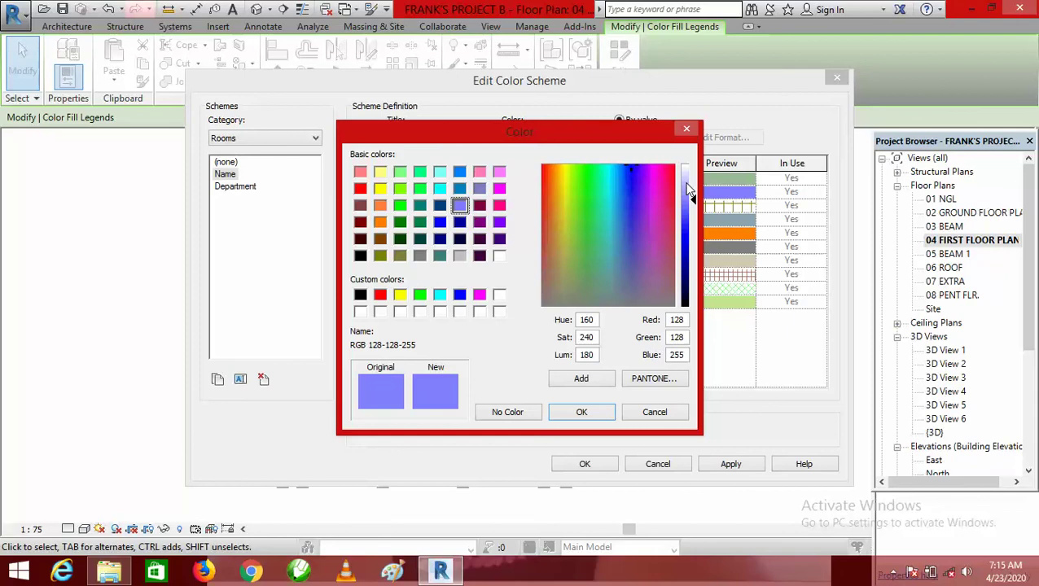
pyautogui.click(688, 184)
pyautogui.click(689, 277)
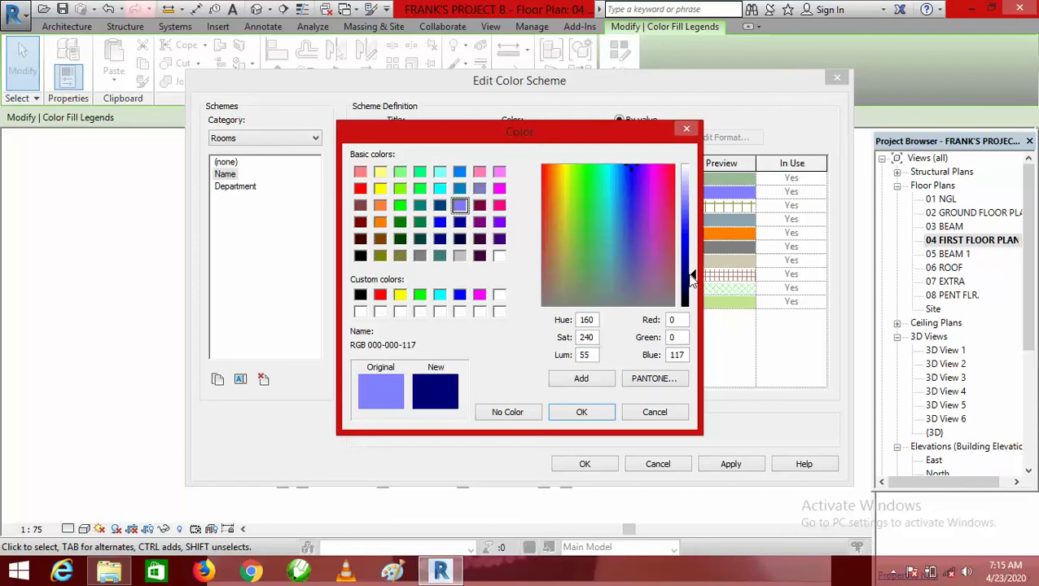
pyautogui.click(684, 186)
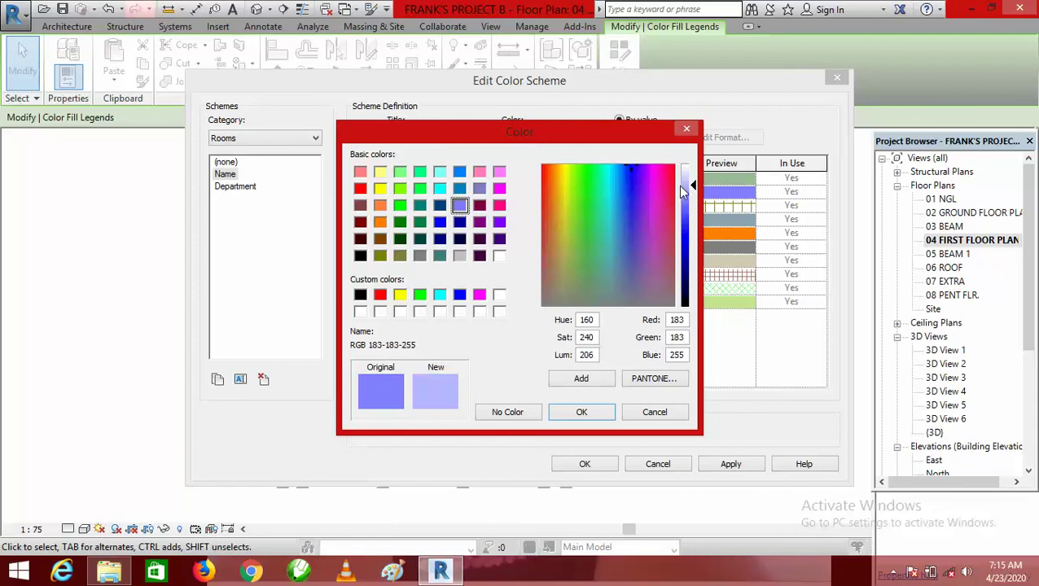
pyautogui.click(690, 192)
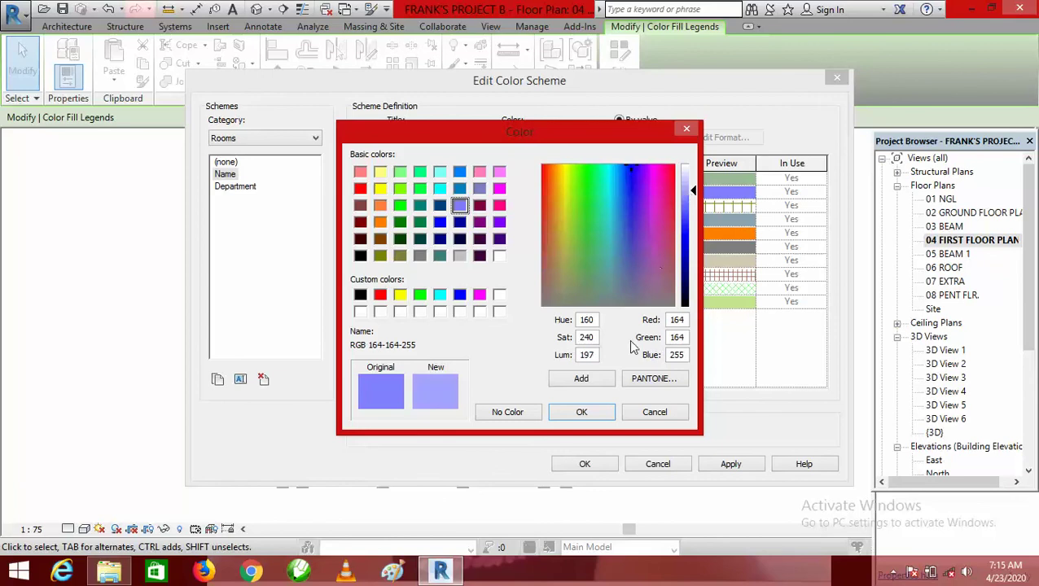
pyautogui.click(582, 414)
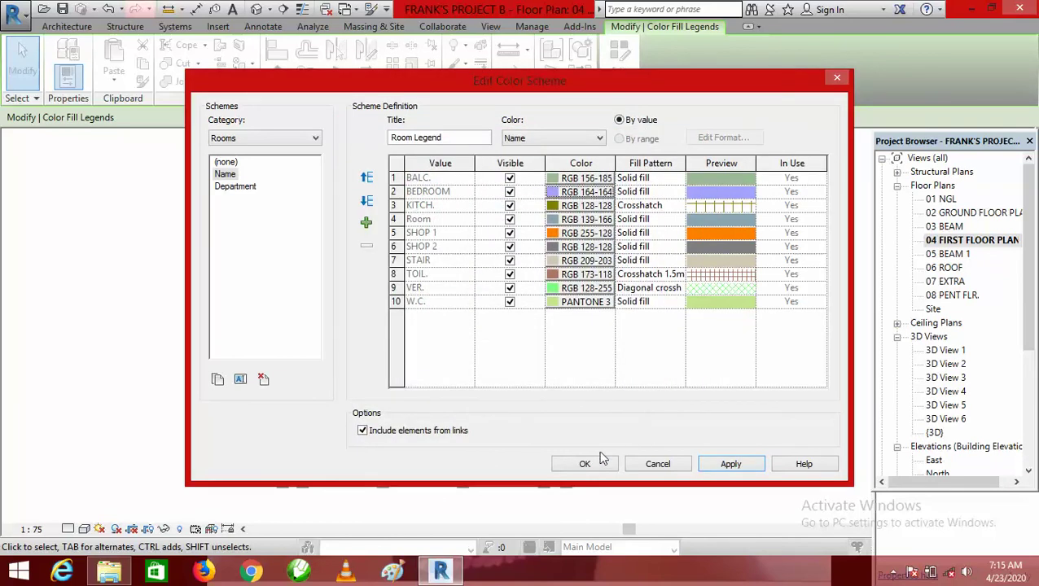
pyautogui.click(585, 465)
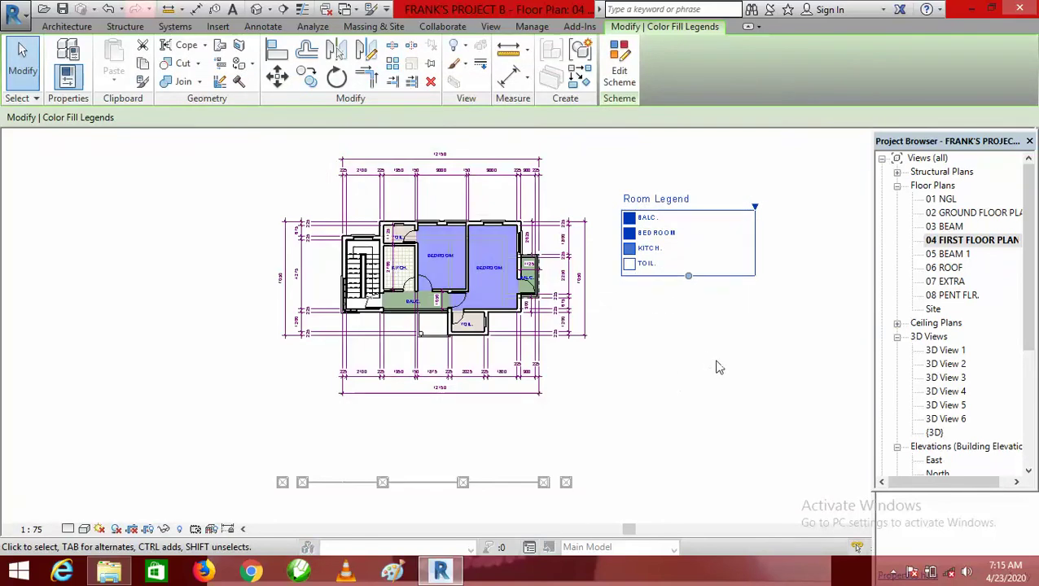
pyautogui.click(711, 368)
pyautogui.scroll(3, 428, 300)
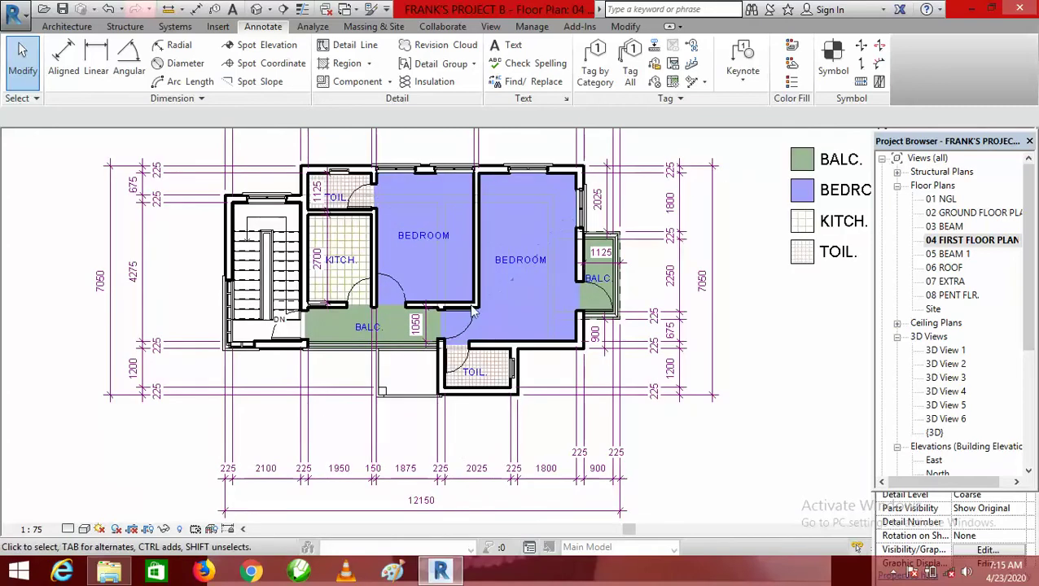
pyautogui.scroll(-2, 423, 303)
pyautogui.scroll(-1, 424, 303)
pyautogui.scroll(1, 461, 279)
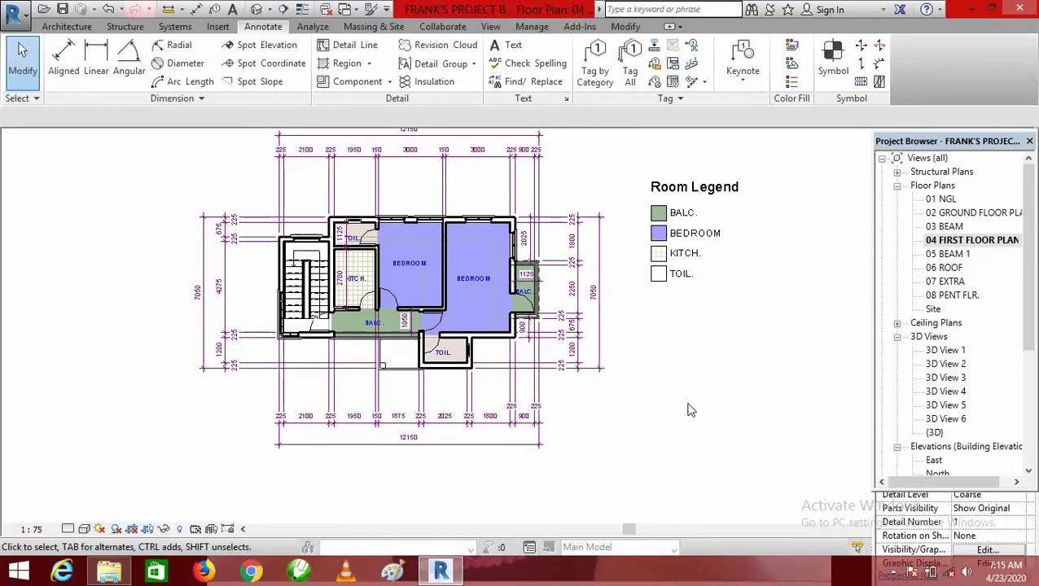
pyautogui.click(491, 432)
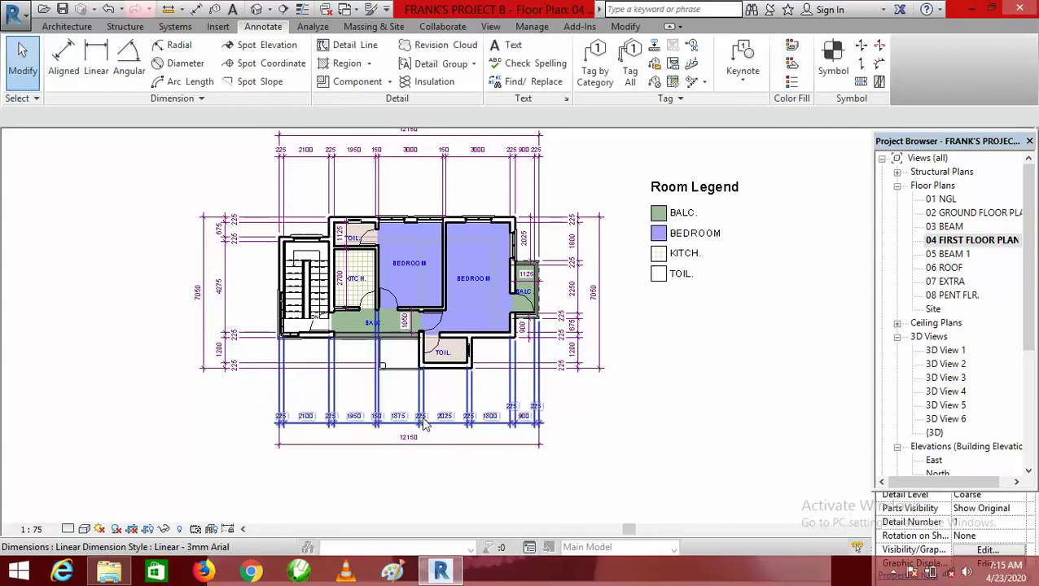
# Examine the updated room fills on the first floor plan alongside its Room Legend.
pyautogui.scroll(-3, 471, 392)
pyautogui.scroll(2, 444, 405)
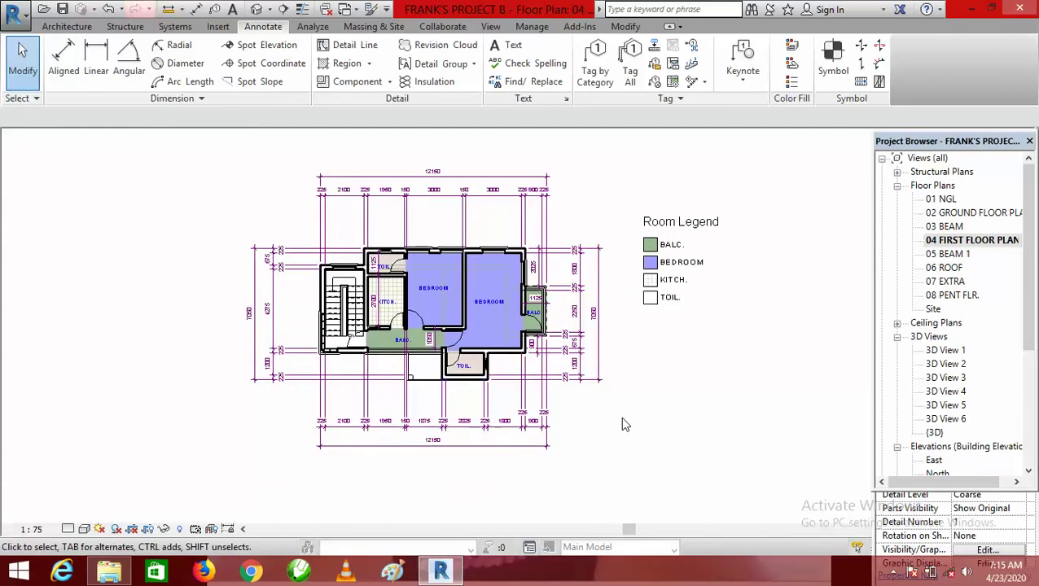
pyautogui.scroll(3, 497, 281)
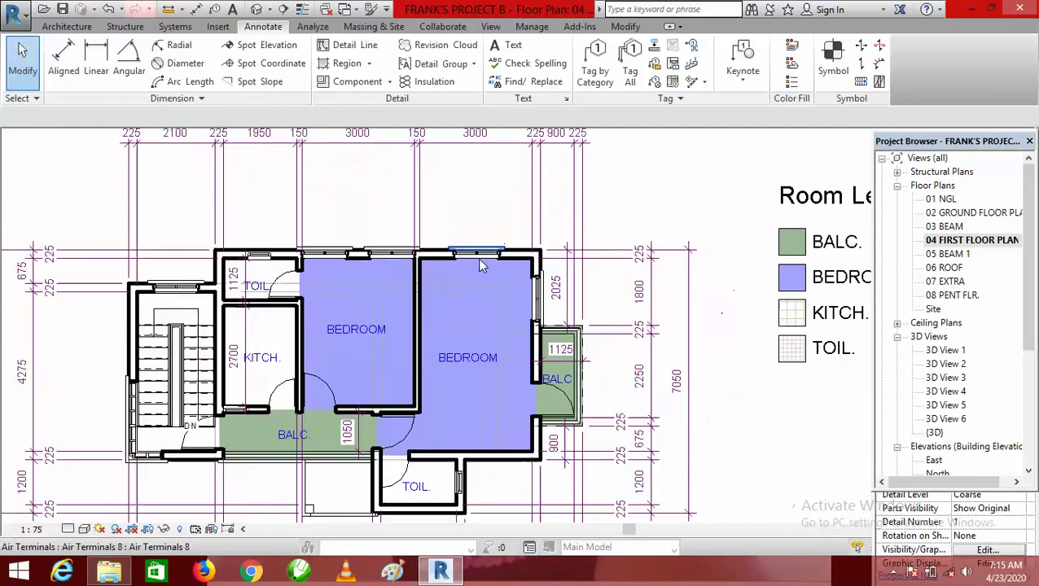
pyautogui.scroll(-1, 477, 313)
pyautogui.scroll(-2, 483, 310)
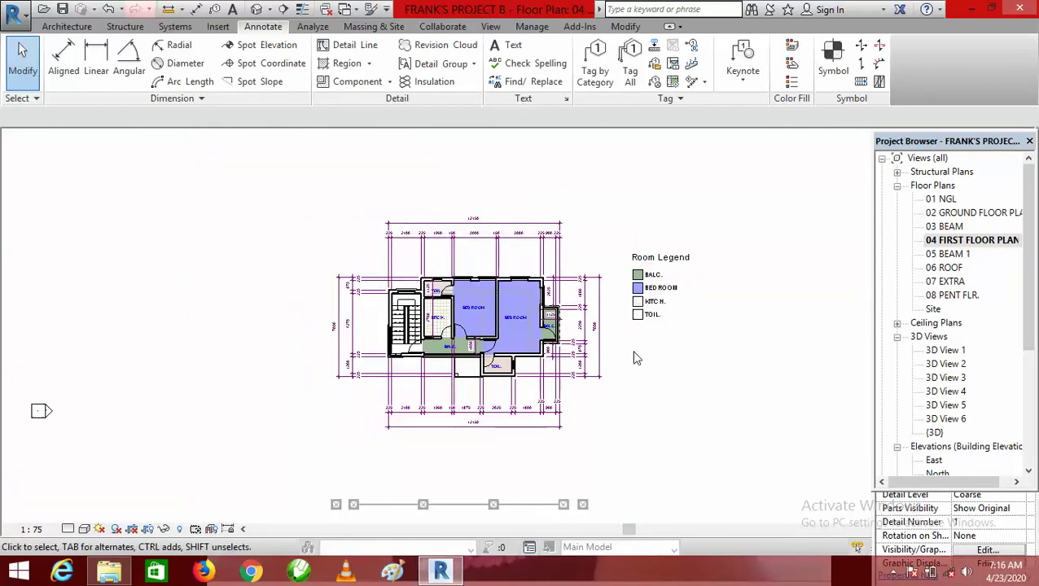
pyautogui.scroll(2, 489, 269)
pyautogui.scroll(-2, 643, 364)
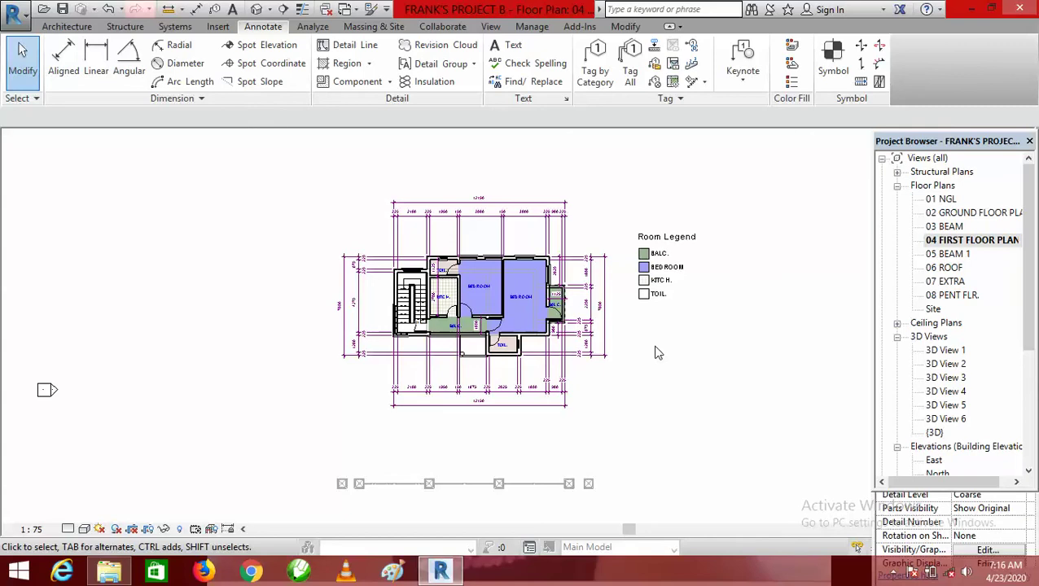
pyautogui.scroll(2, 658, 353)
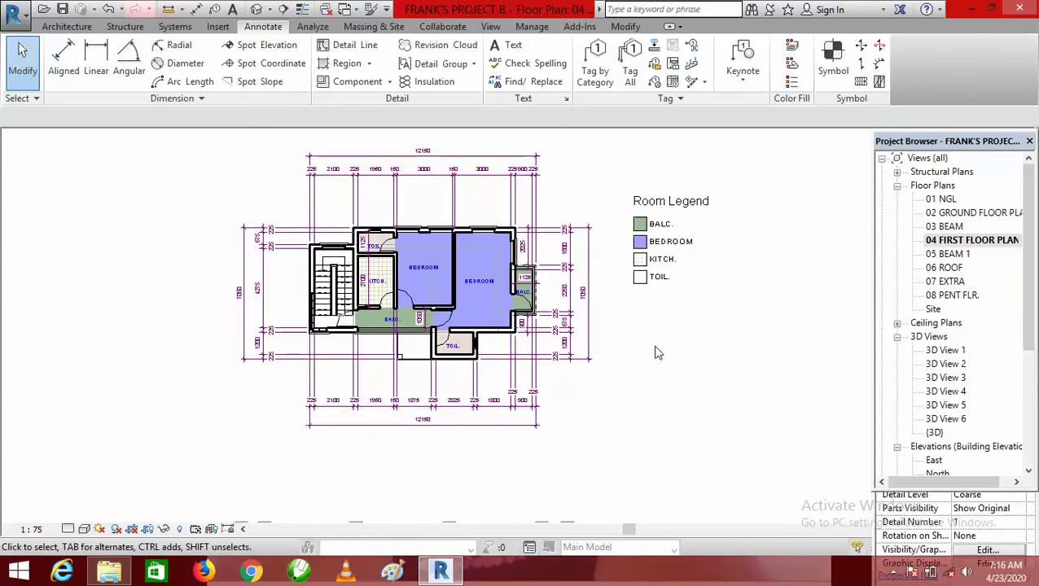
pyautogui.scroll(-2, 658, 352)
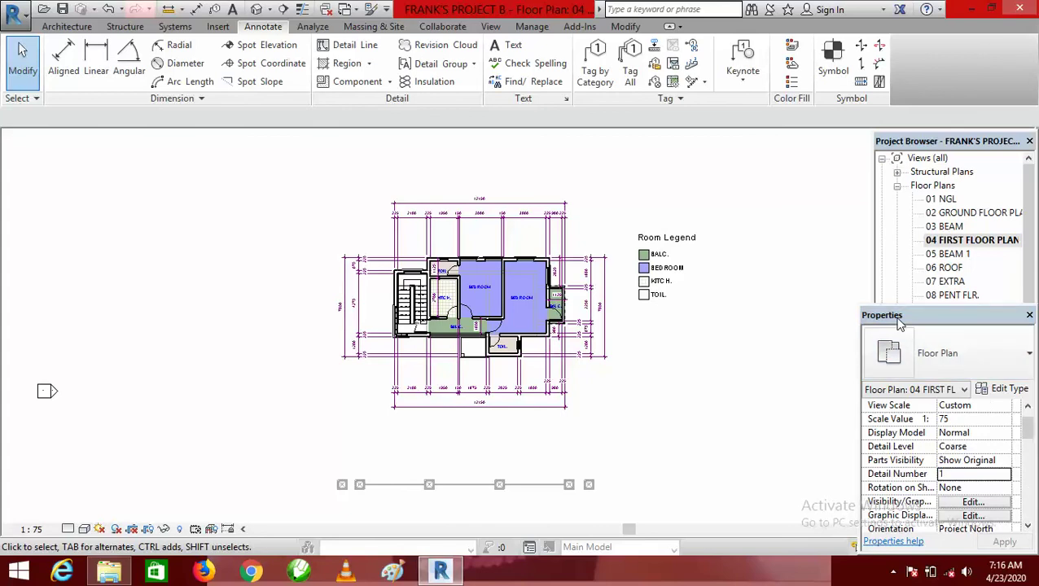
# Start a new building component schedule for the Rooms category, with the phase kept at New Construction.
pyautogui.moveTo(1027, 432)
pyautogui.mouseDown()
pyautogui.moveTo(1029, 511)
pyautogui.moveTo(1030, 415)
pyautogui.mouseUp()
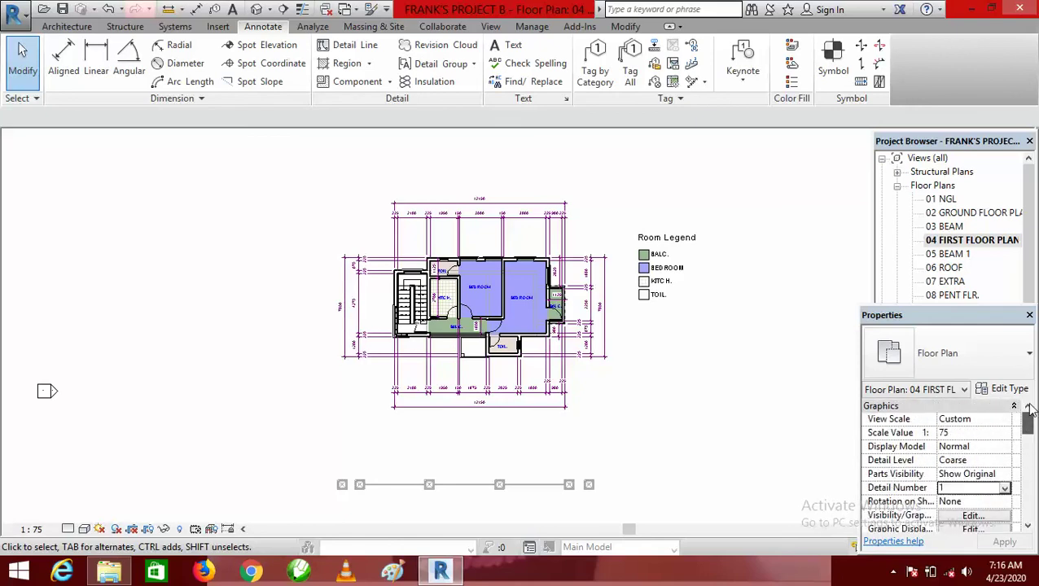
pyautogui.click(1015, 289)
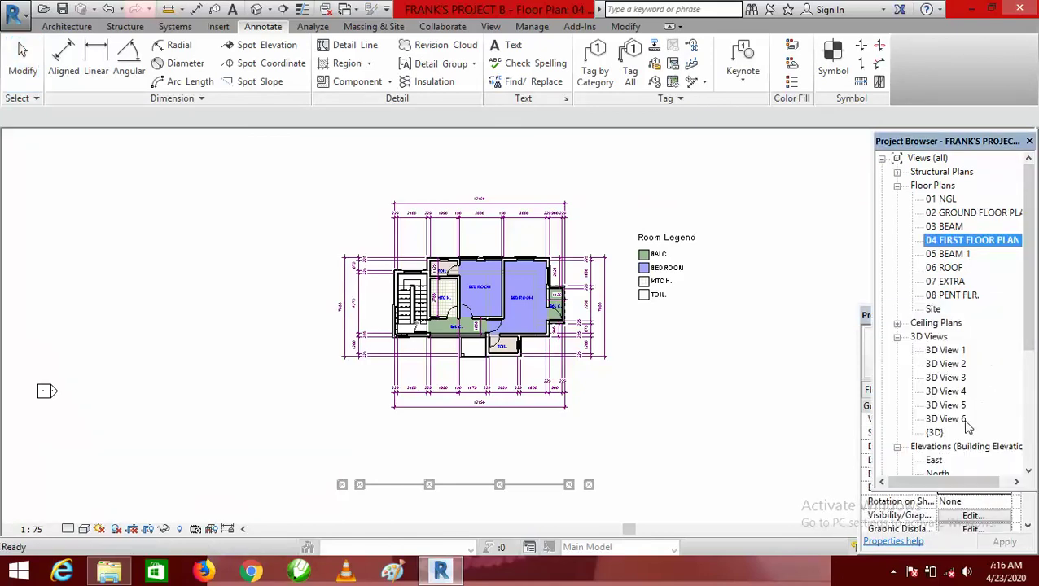
pyautogui.scroll(-5, 1017, 349)
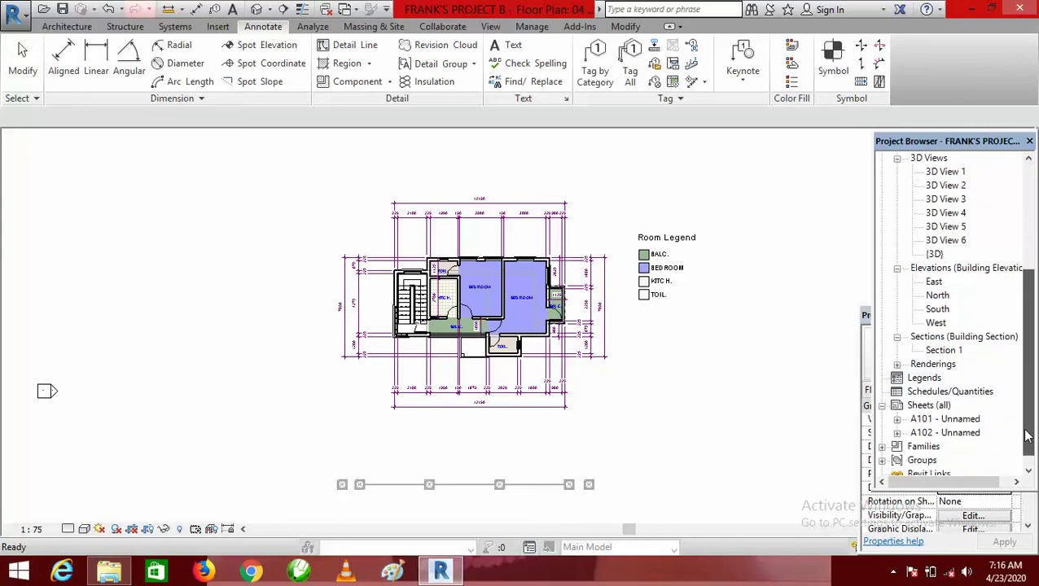
pyautogui.rightClick(928, 394)
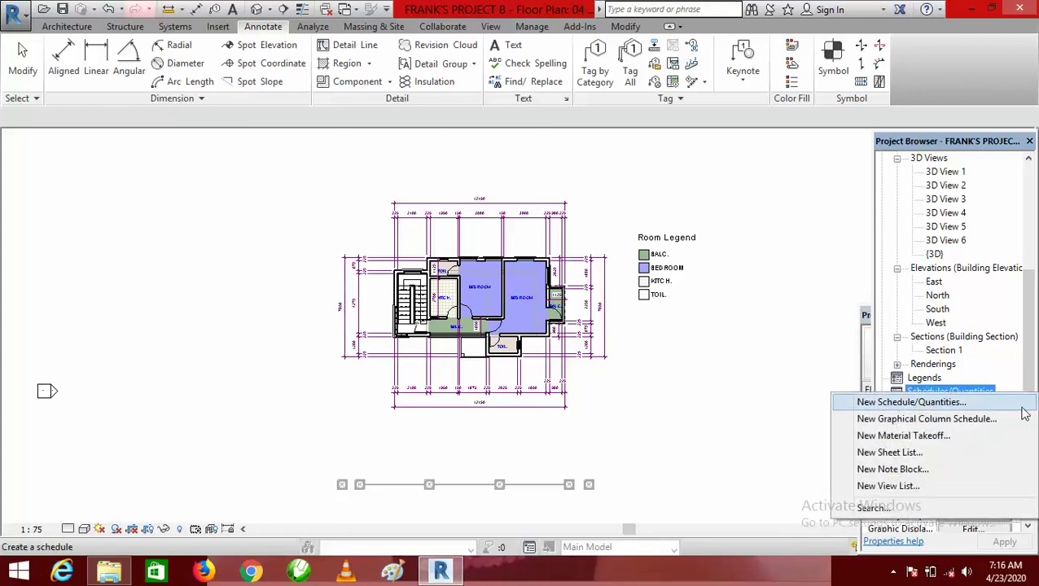
pyautogui.click(1018, 405)
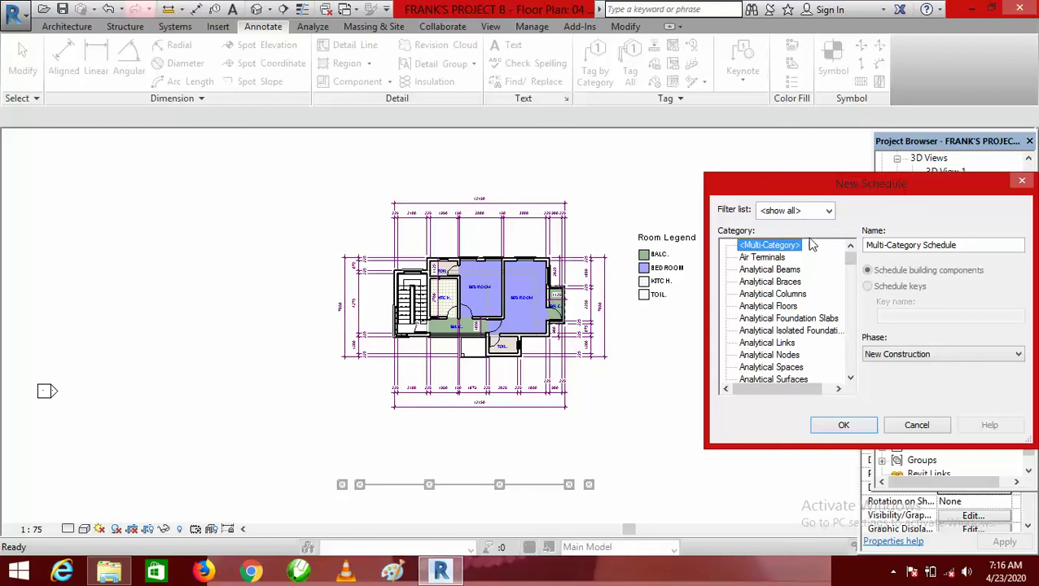
pyautogui.moveTo(851, 252); pyautogui.dragTo(852, 338)
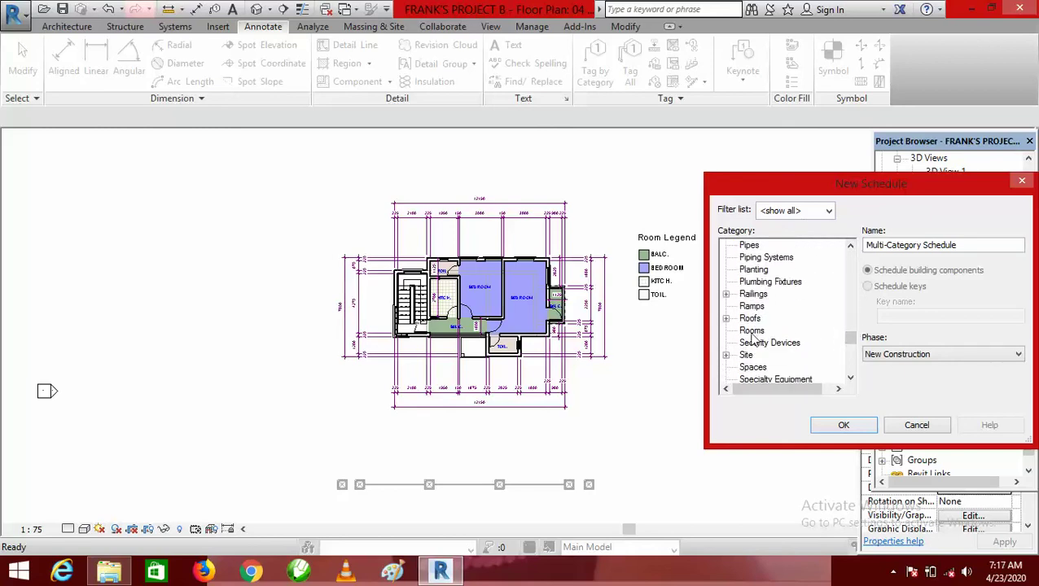
pyautogui.click(752, 331)
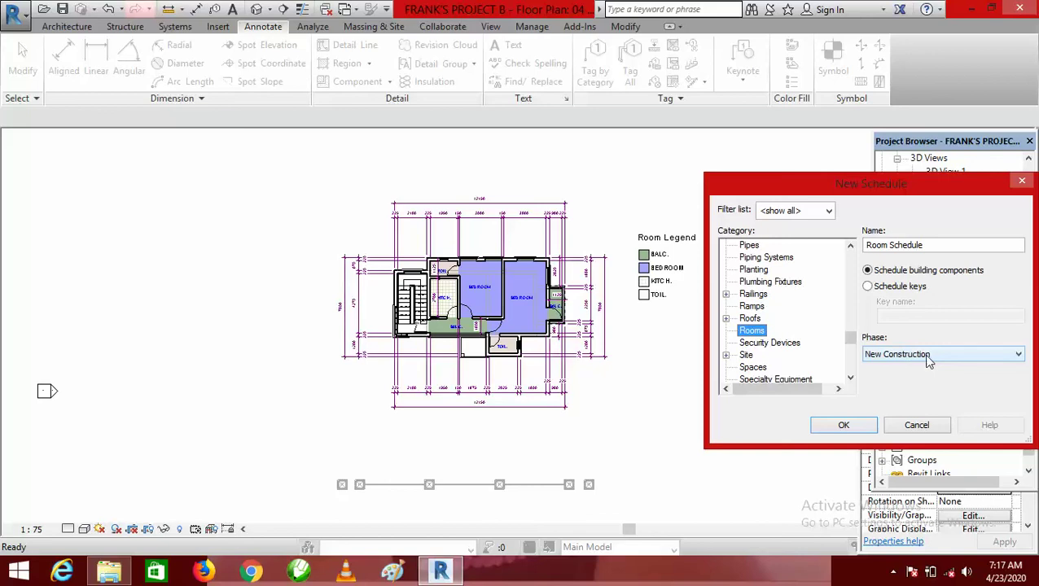
pyautogui.click(1019, 355)
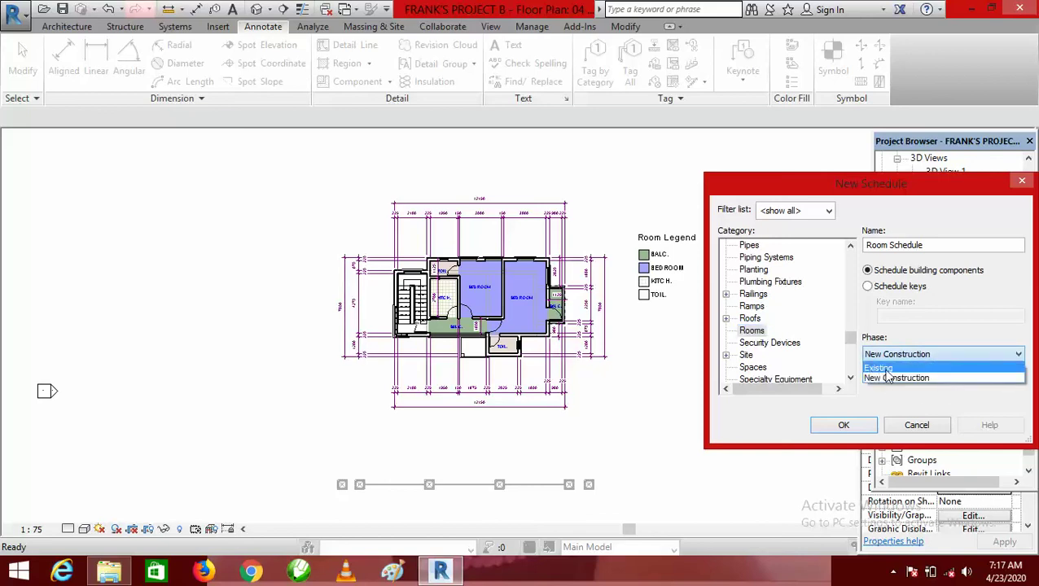
pyautogui.click(936, 379)
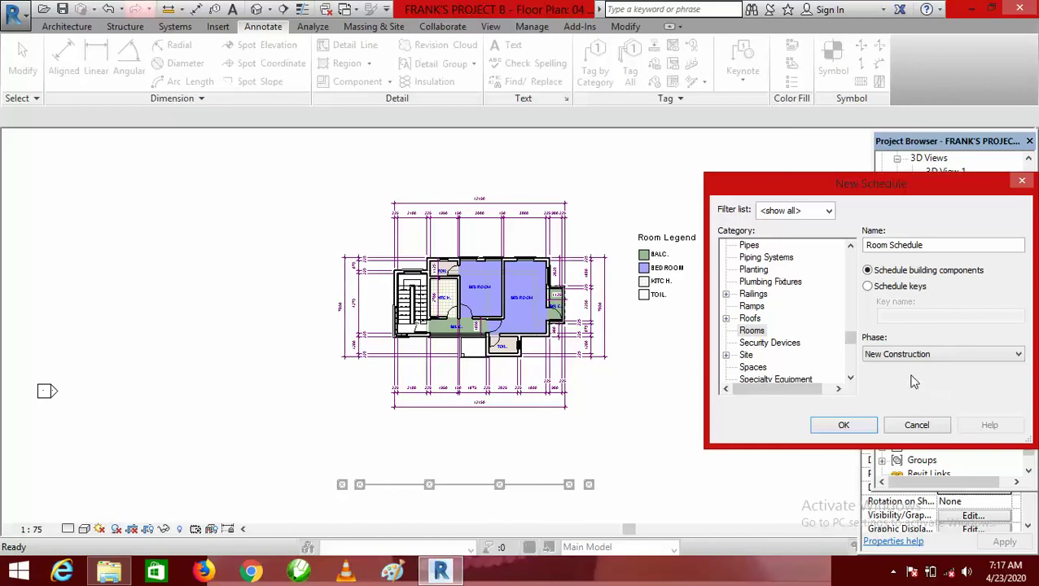
pyautogui.click(844, 427)
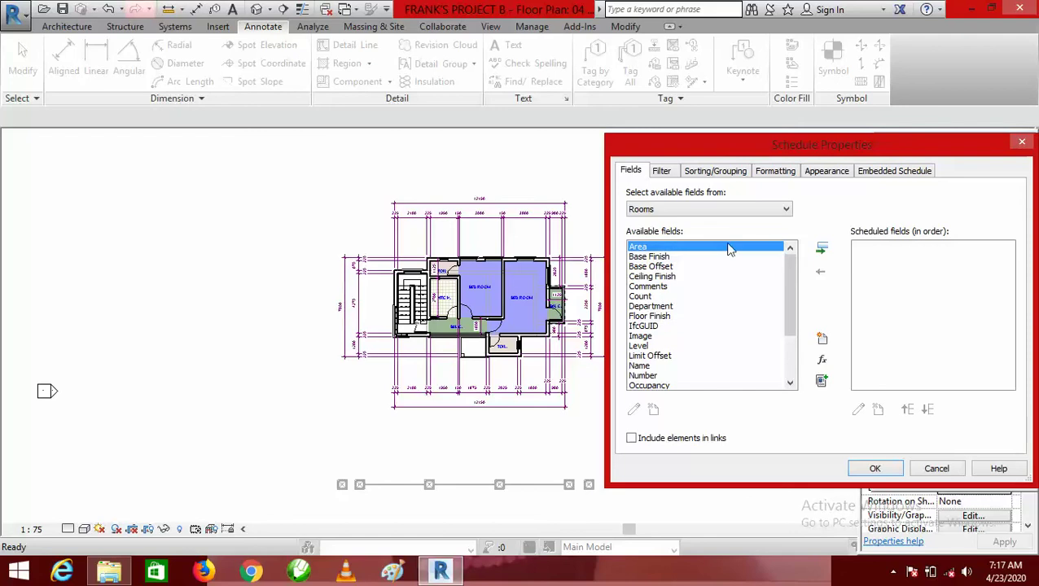
# Add the Area, Name and Perimeter fields to the room schedule and generate it.
pyautogui.click(748, 249)
pyautogui.doubleClick(741, 249)
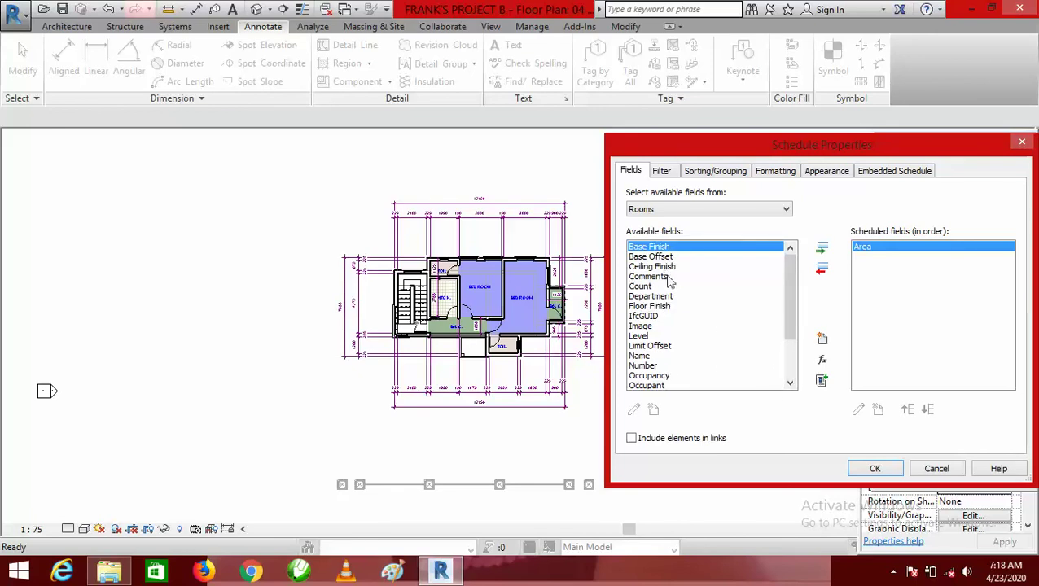
pyautogui.click(790, 383)
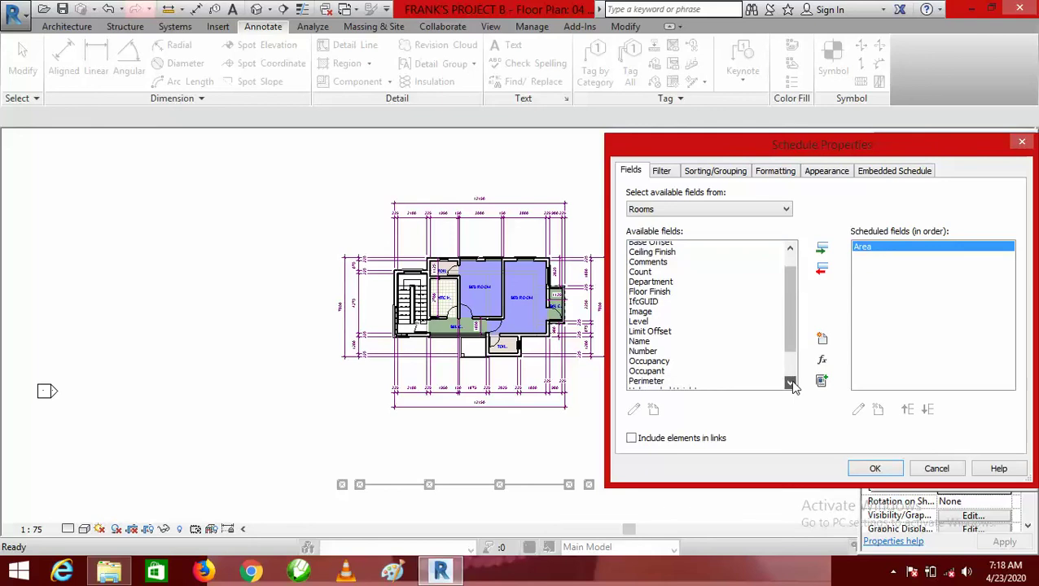
pyautogui.click(790, 384)
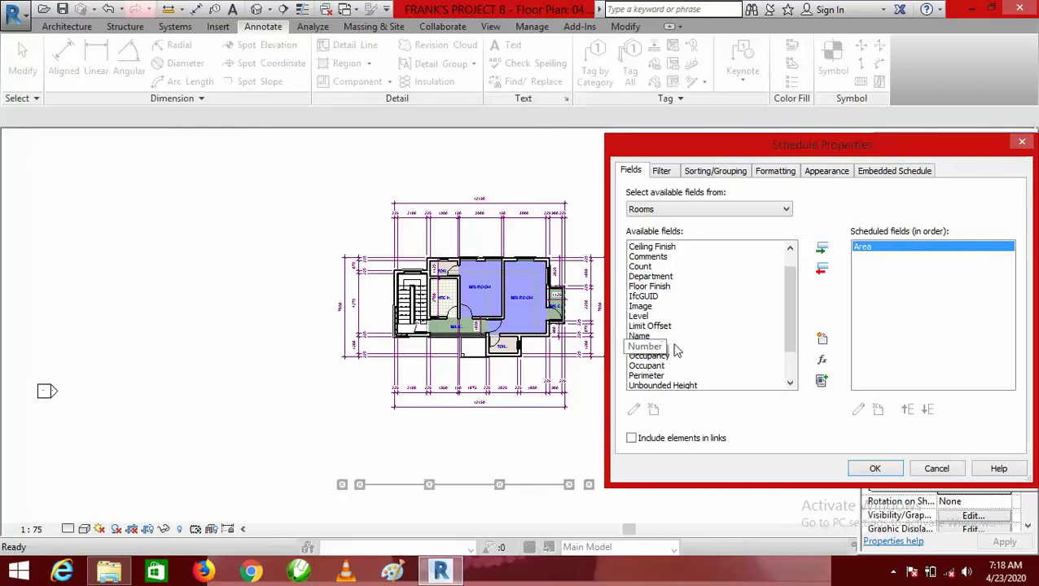
pyautogui.doubleClick(643, 336)
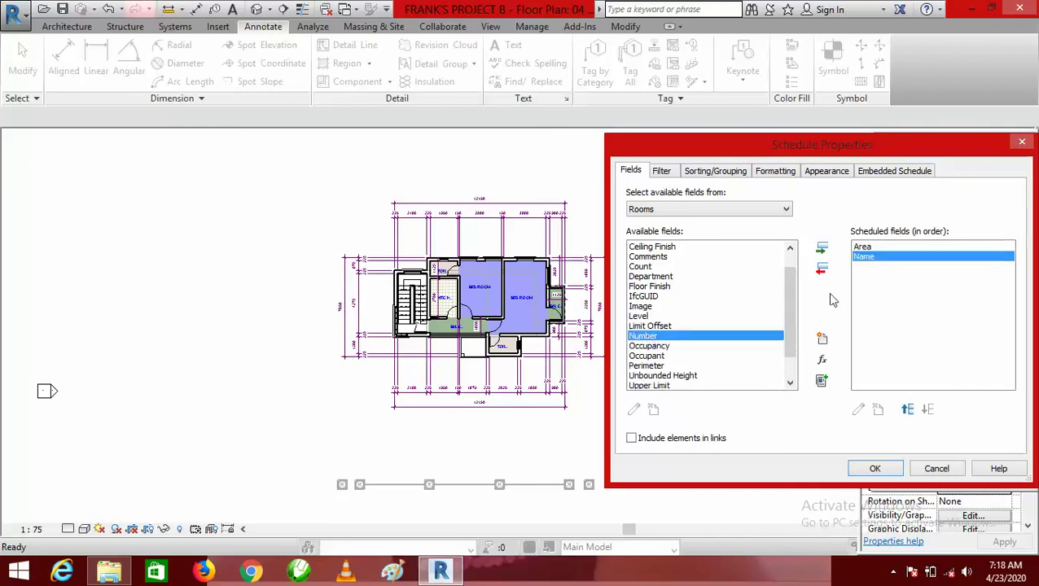
pyautogui.doubleClick(656, 368)
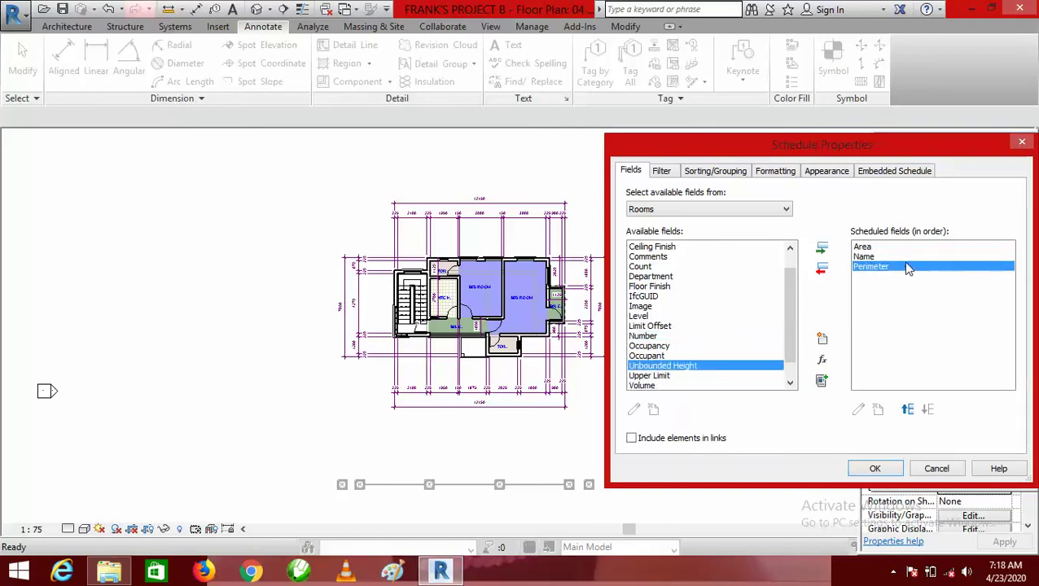
pyautogui.click(877, 468)
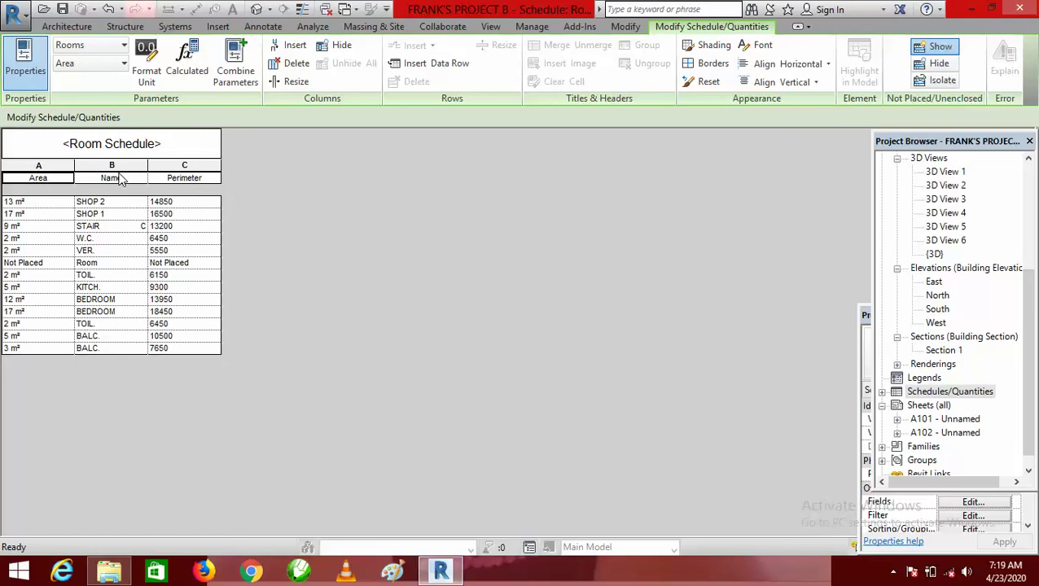
# Edit the room schedule's fields so that Name comes before Area, and apply the new order.
pyautogui.click(905, 517)
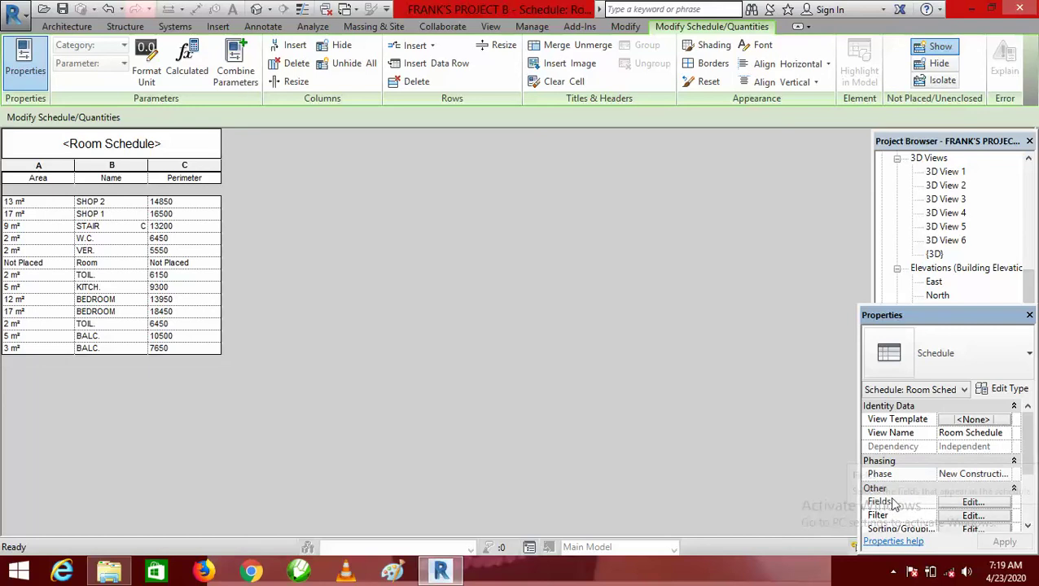
pyautogui.click(974, 503)
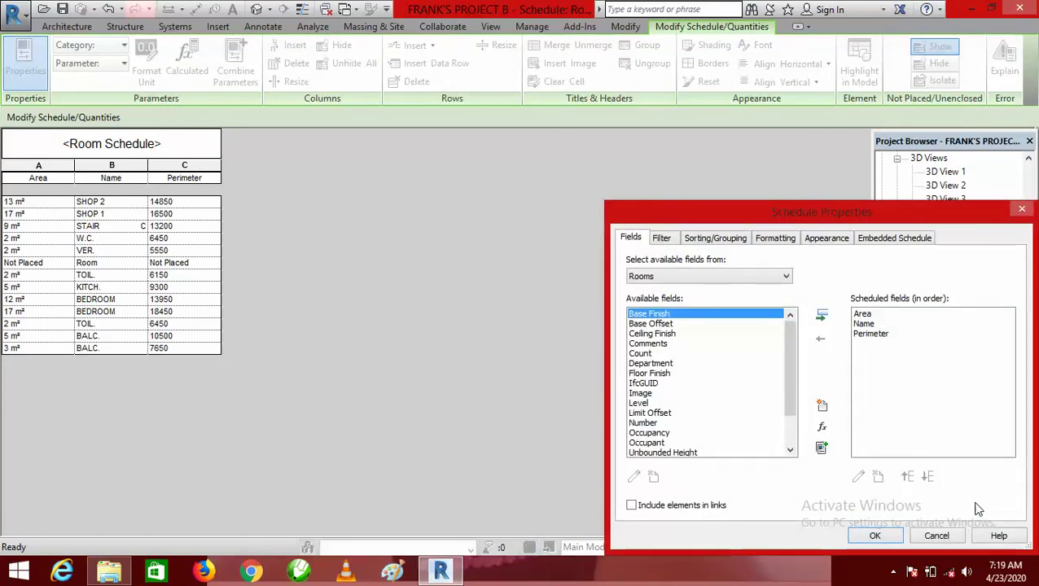
pyautogui.click(872, 328)
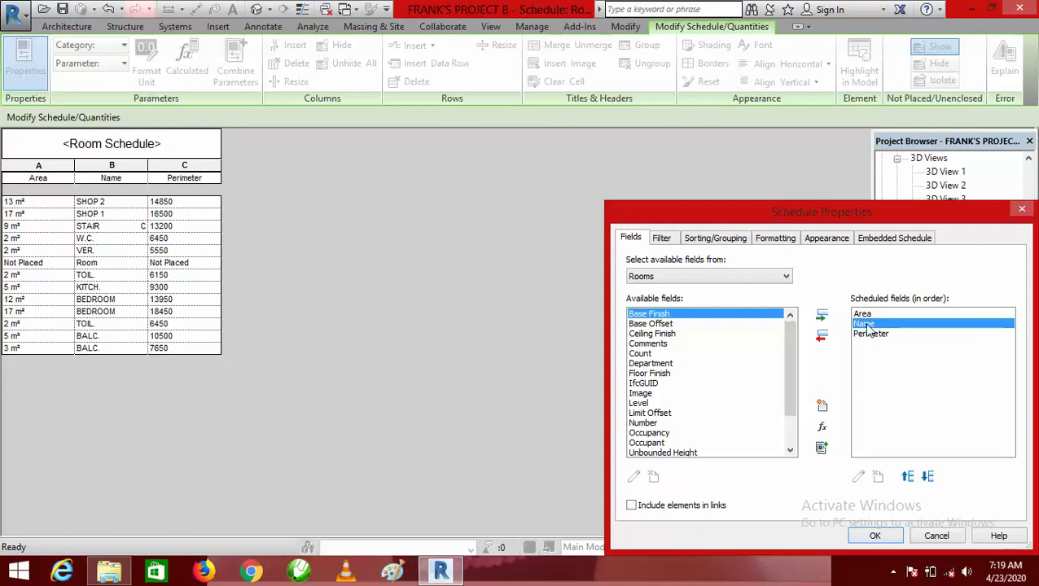
pyautogui.click(908, 478)
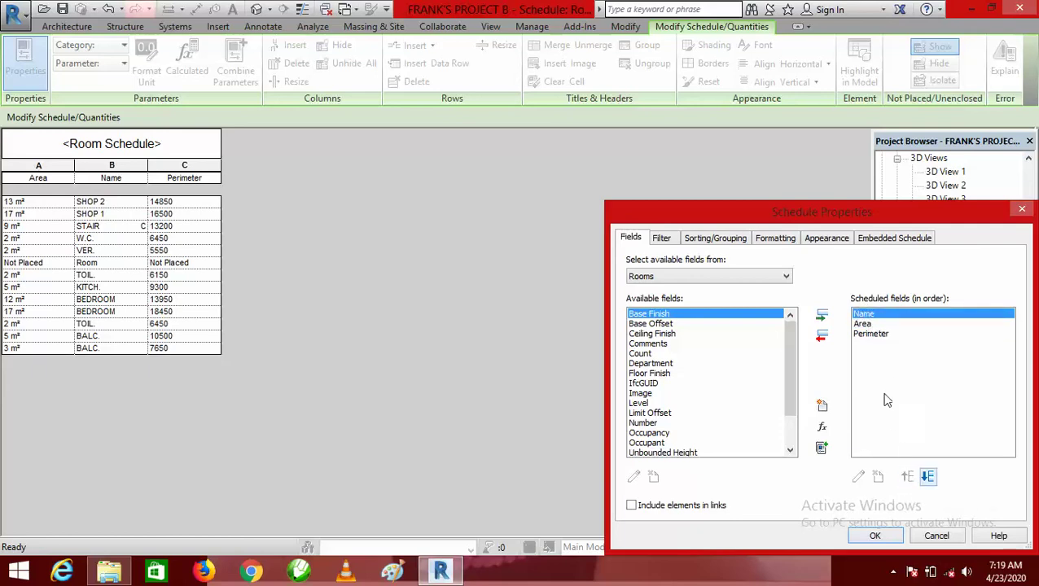
pyautogui.click(873, 536)
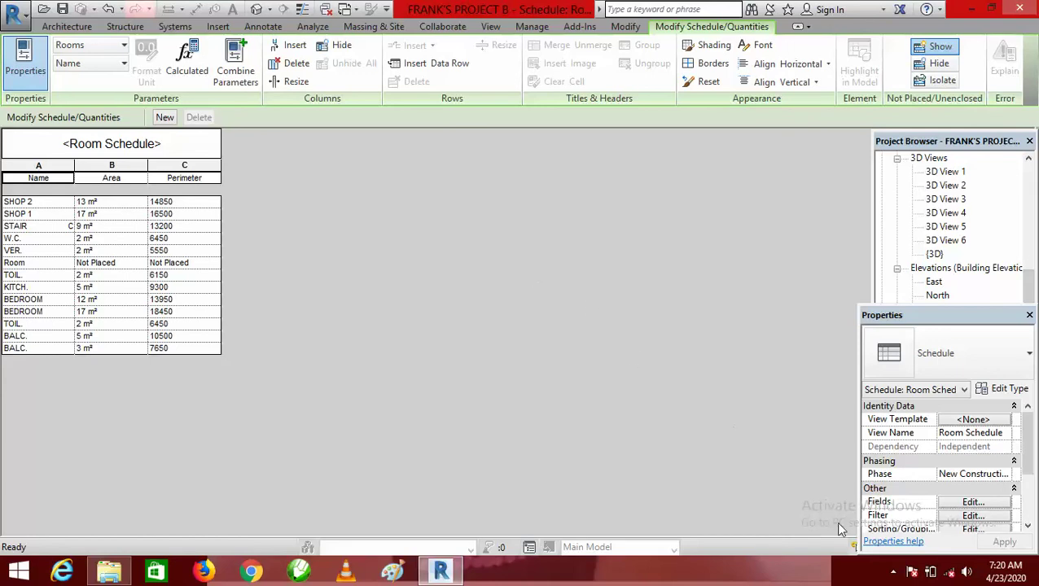
pyautogui.click(894, 571)
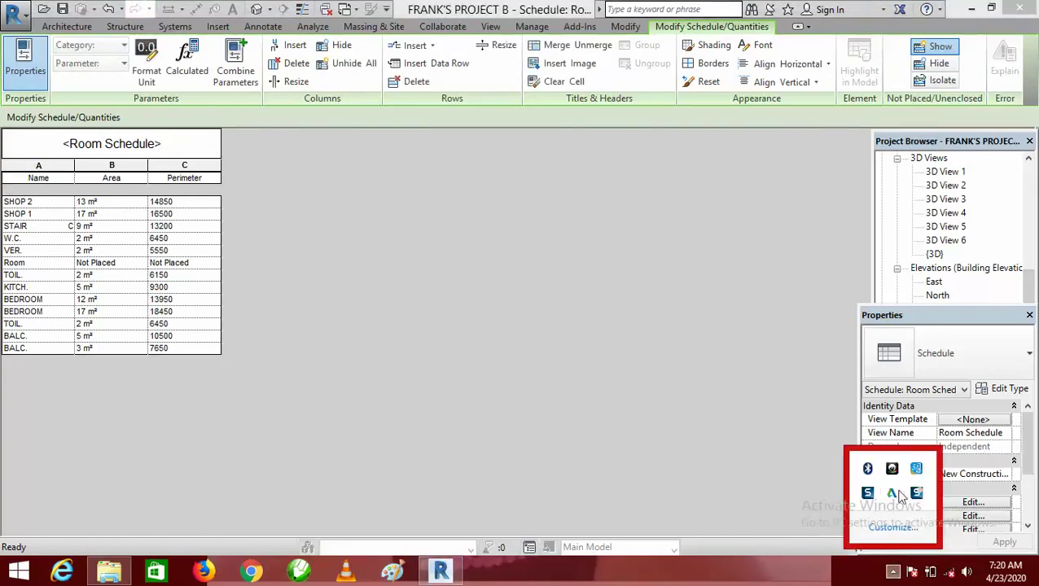